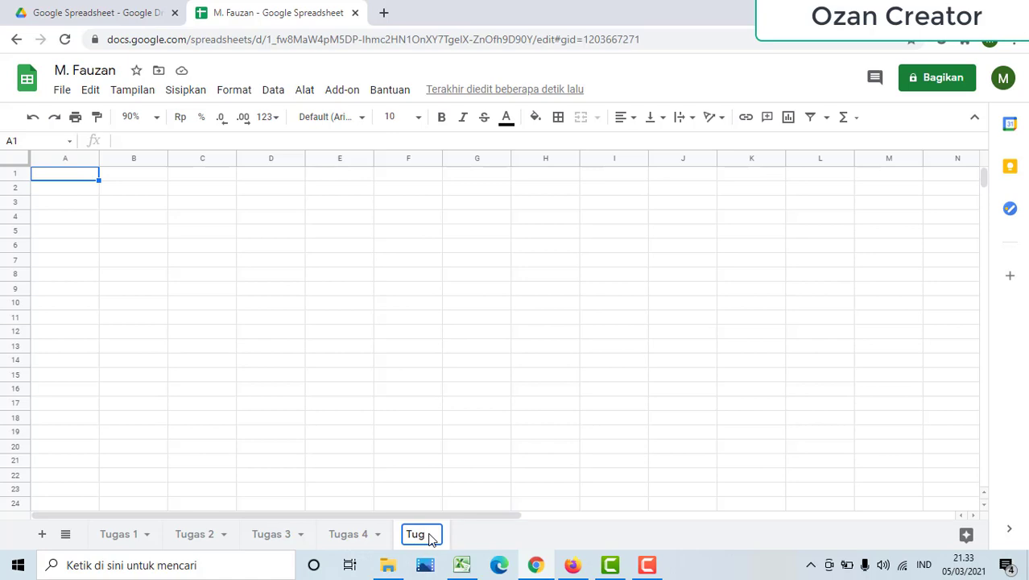
Complete the new sheet's name as Tugas 5
type("as 5")
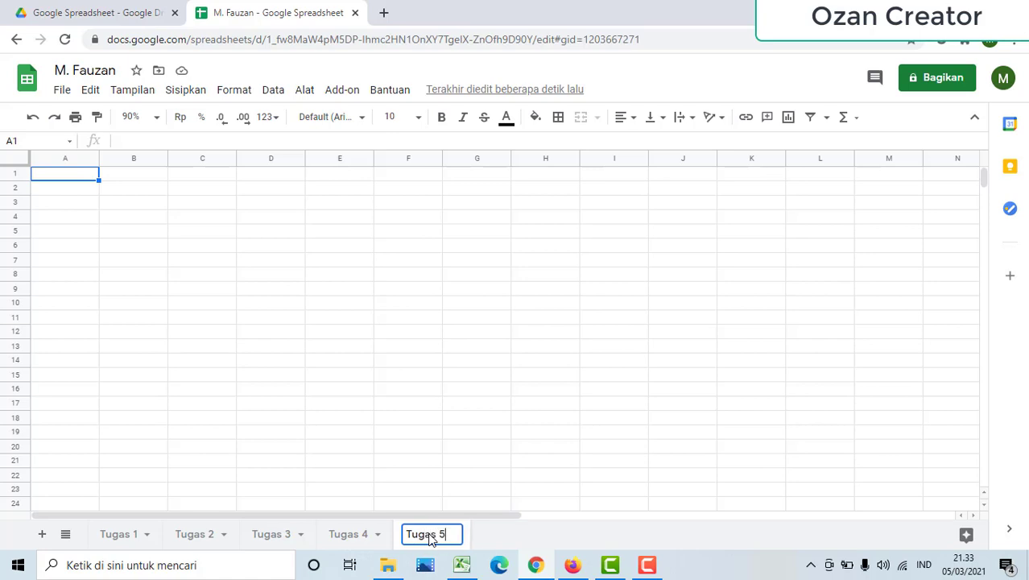
left_click(230, 309)
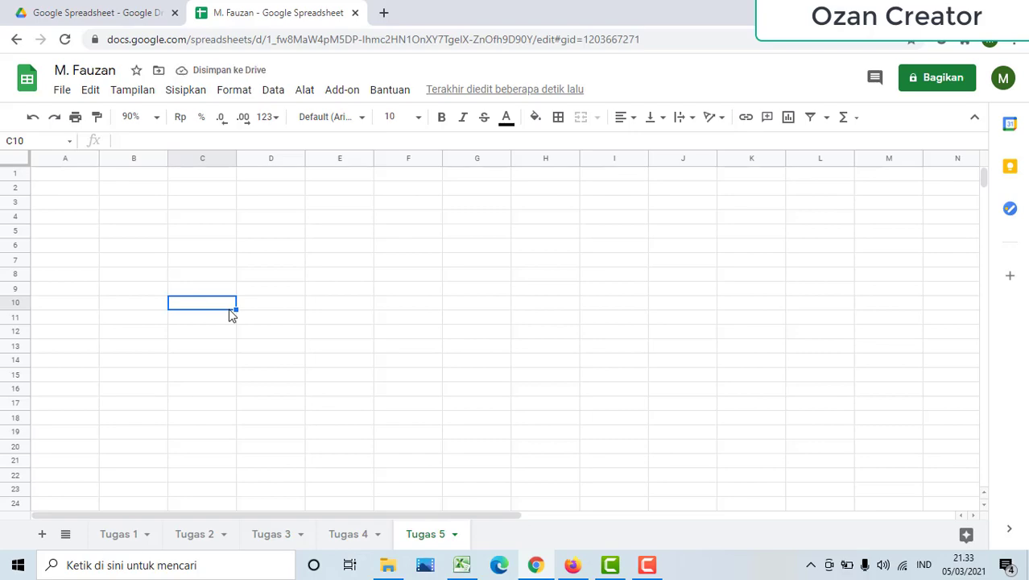
Switch to the Book1 workbook in Excel and go to the start of the student table on Sheet3
left_click(469, 565)
left_click(544, 344)
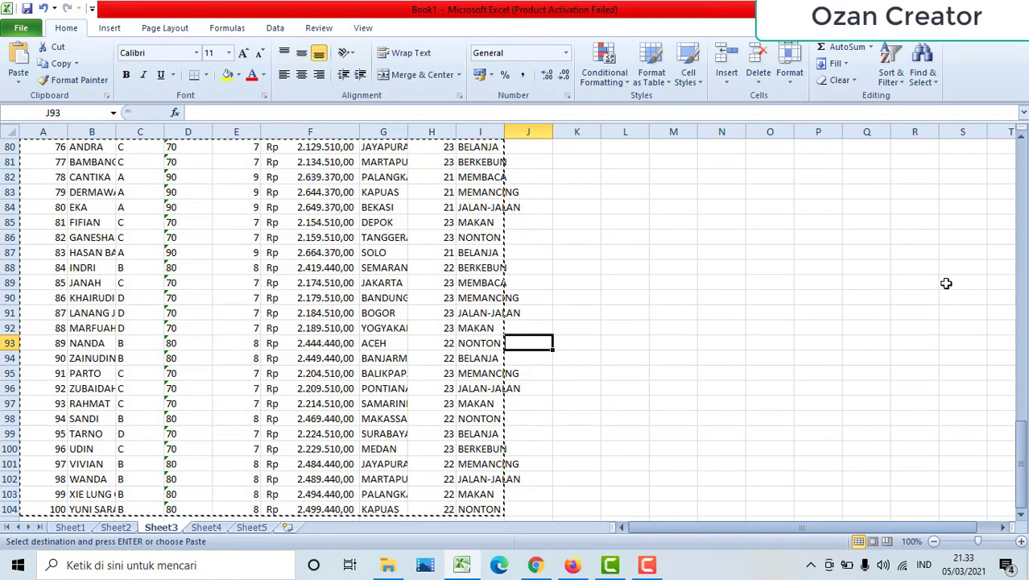
left_click_drag(1021, 459, 1021, 171)
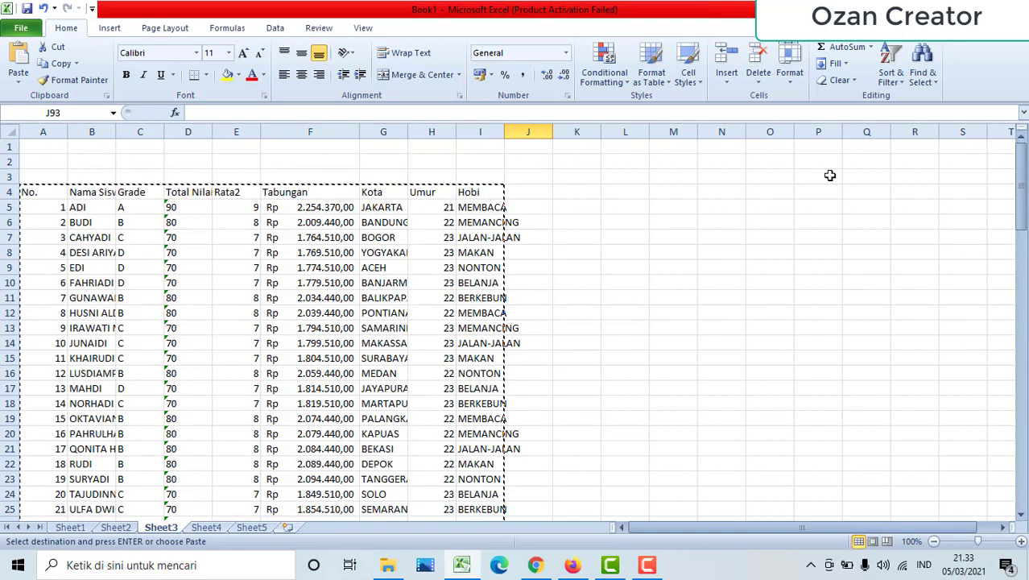
left_click(42, 195)
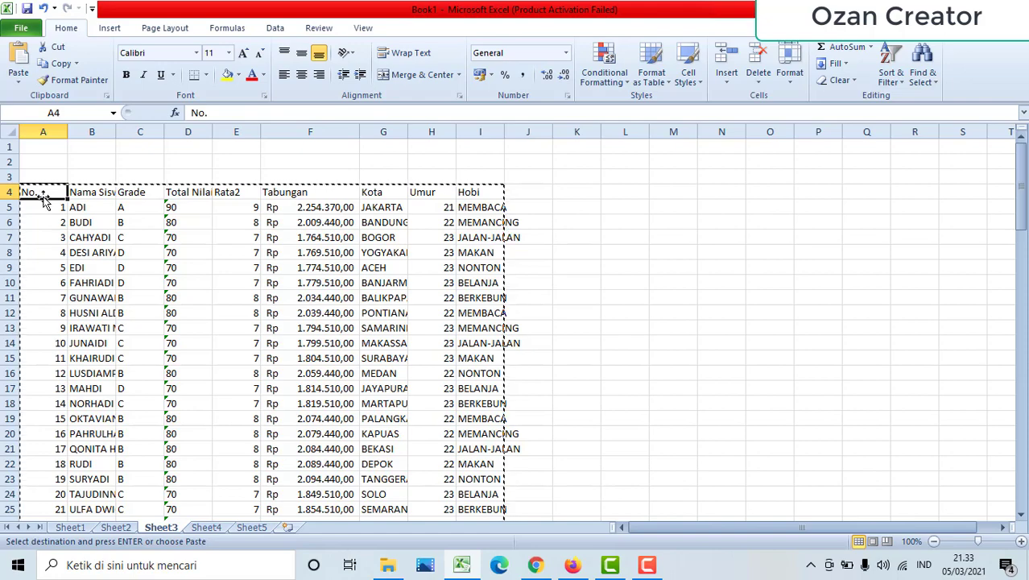
left_click_drag(43, 194, 499, 567)
key("ctrl+c")
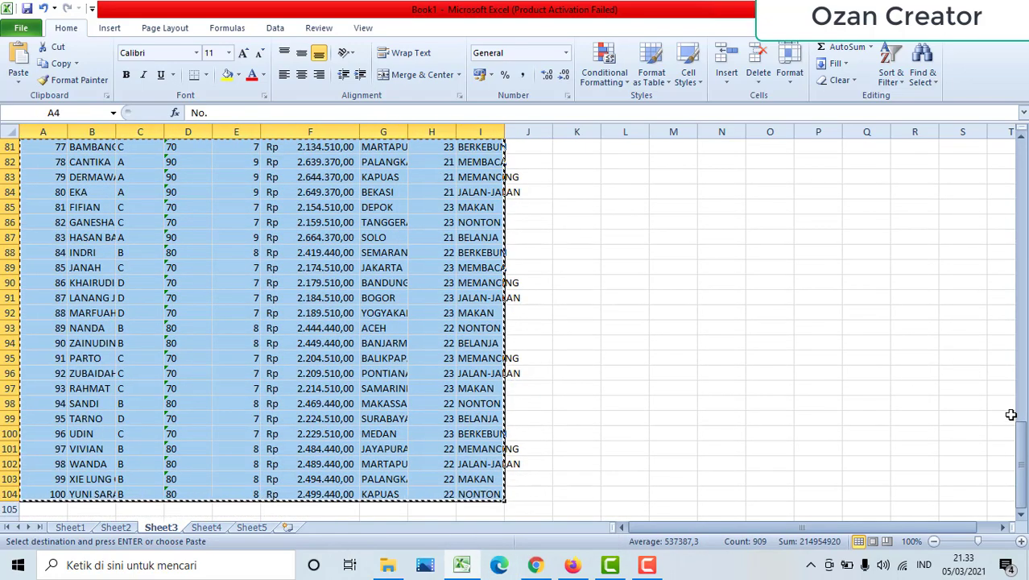
left_click_drag(1019, 439, 1019, 157)
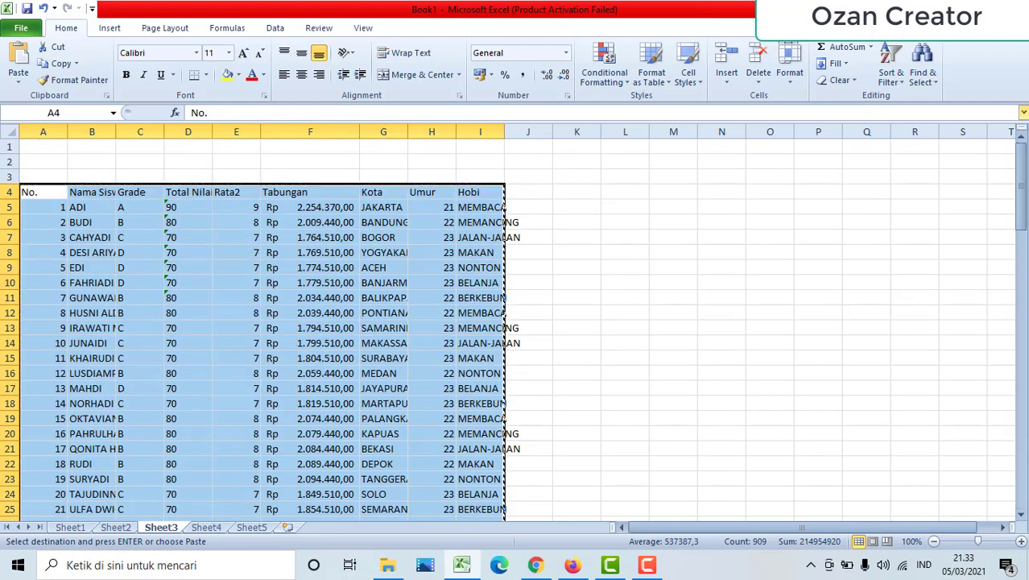
left_click(95, 256)
key("ctrl+Down")
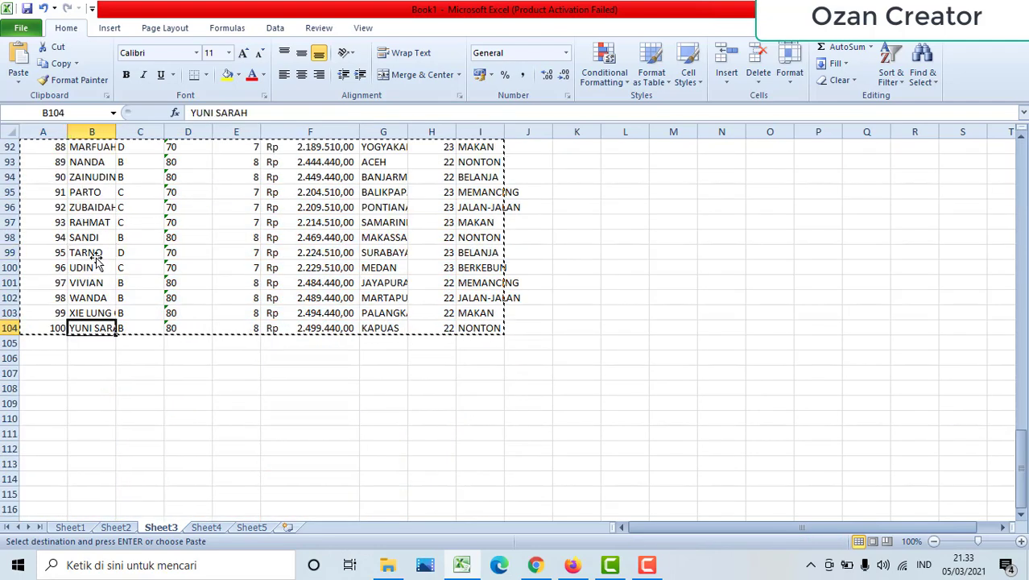
double_click(95, 253)
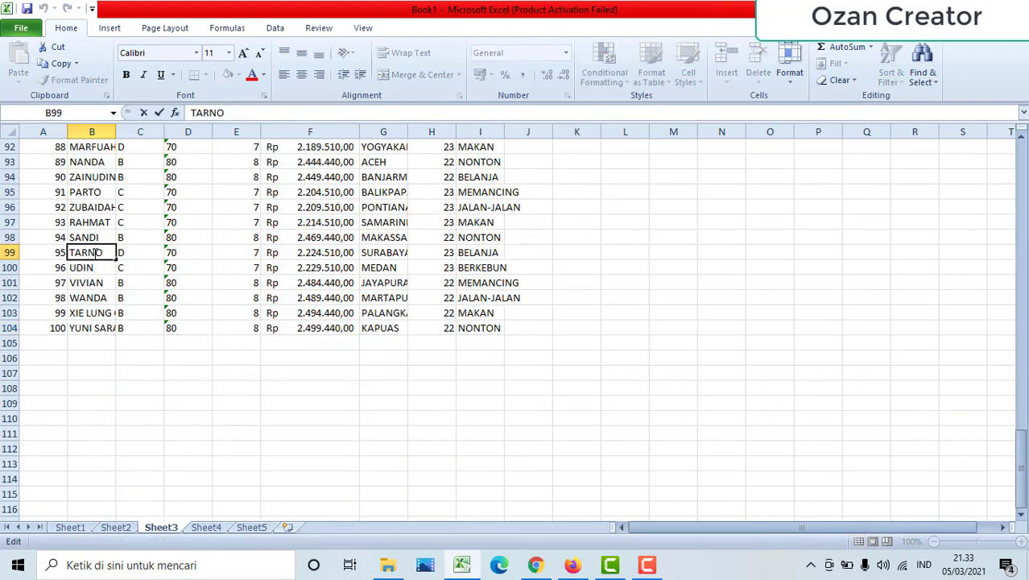
left_click(460, 235)
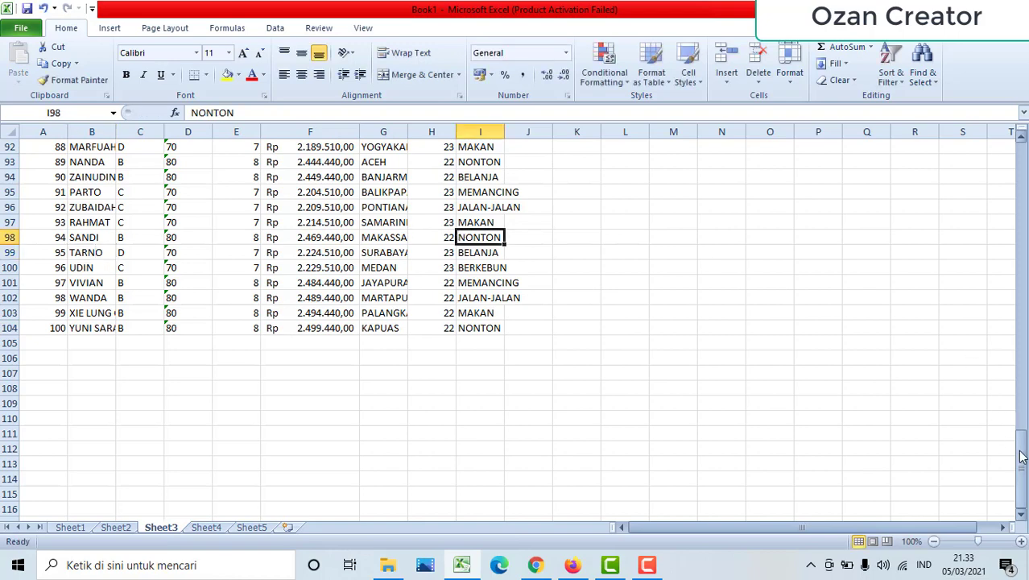
left_click_drag(1021, 456, 1021, 149)
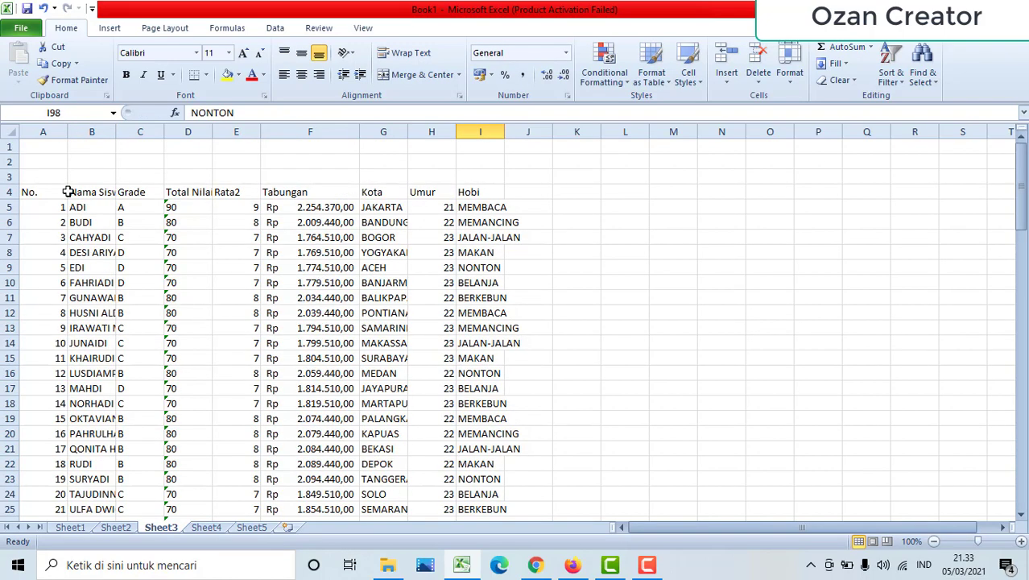
Select the entire student table from A4 to I104, including its header row, and copy it
left_click(29, 193)
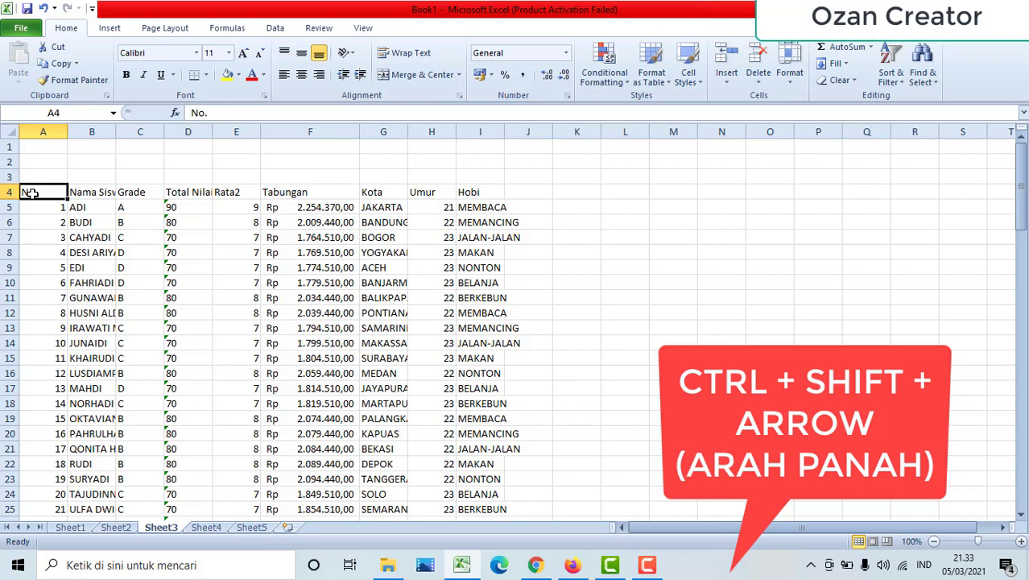
key("ctrl+shift+Right")
key("ctrl+shift+Down")
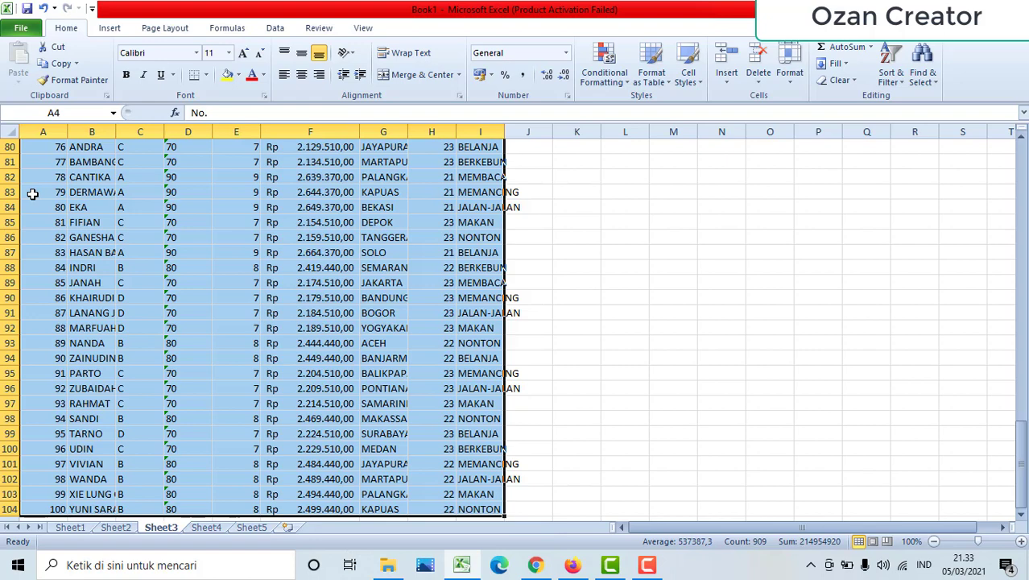
key("ctrl+c")
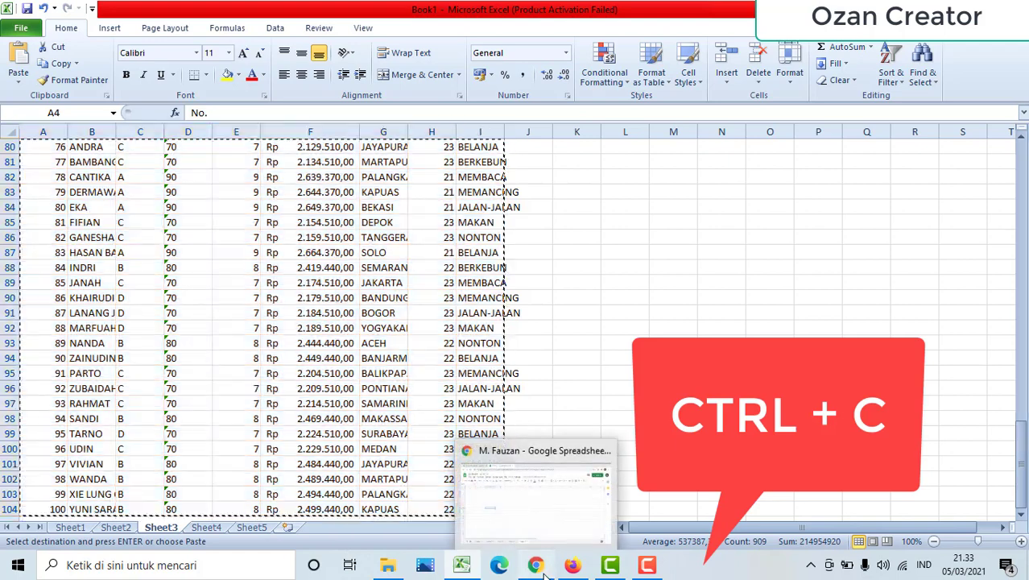
Switch back to the Google spreadsheet and paste the copied table into the Tugas 5 sheet starting at cell A4
left_click(544, 570)
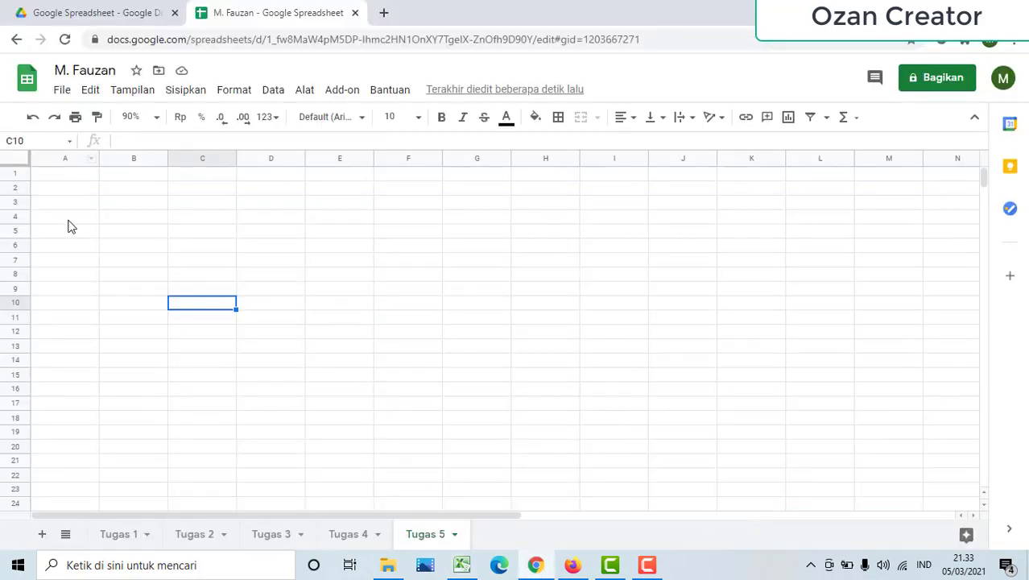
left_click(68, 219)
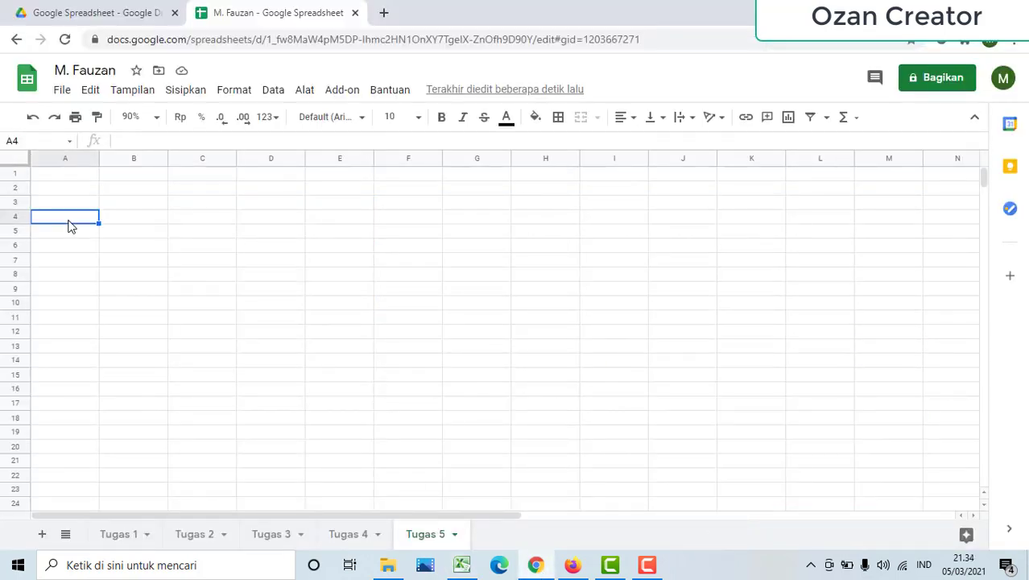
key("ctrl+v")
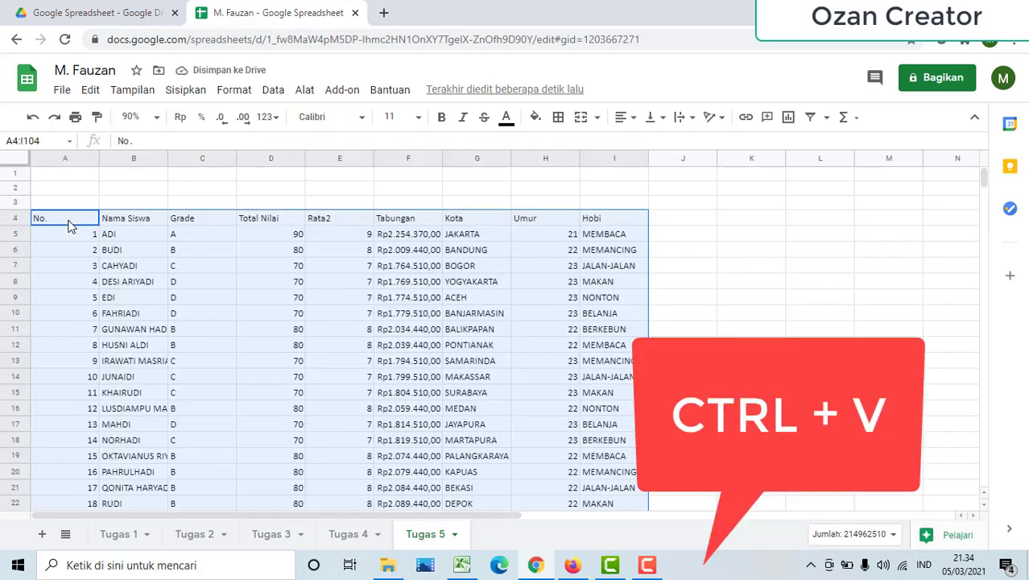
Auto-fit the widths of columns A through G, from No. to Kota, to their contents
double_click(98, 158)
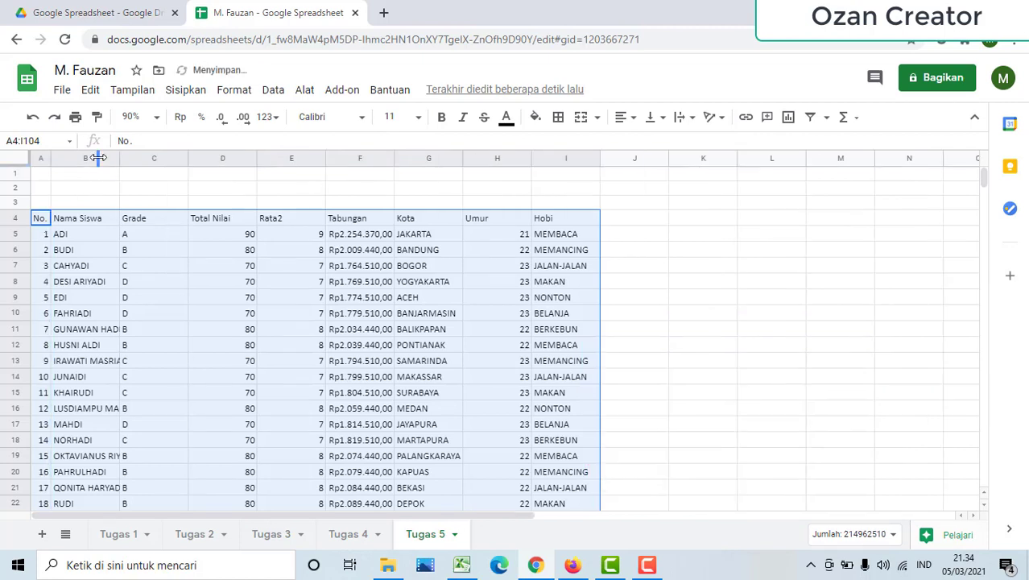
double_click(119, 158)
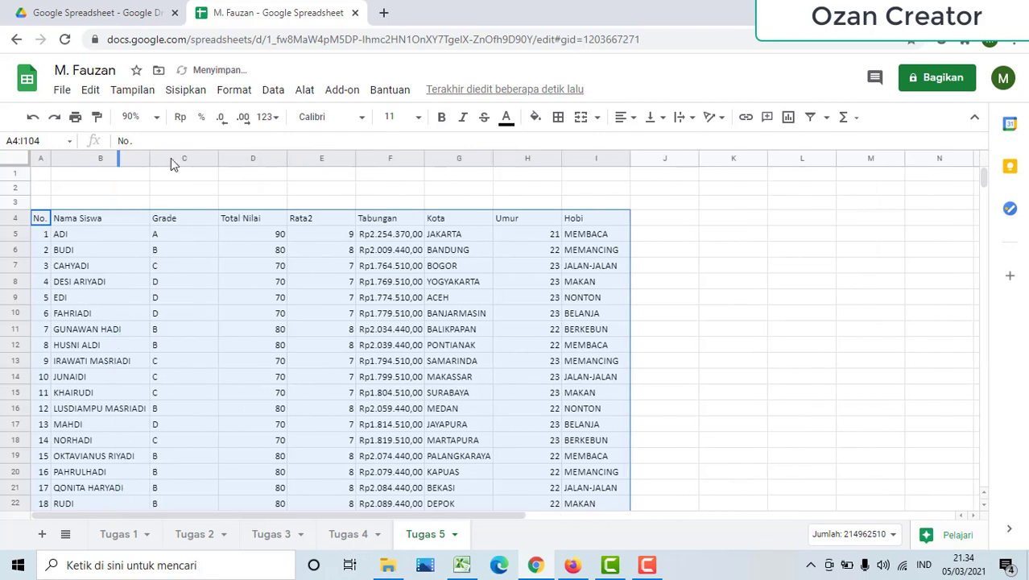
double_click(218, 158)
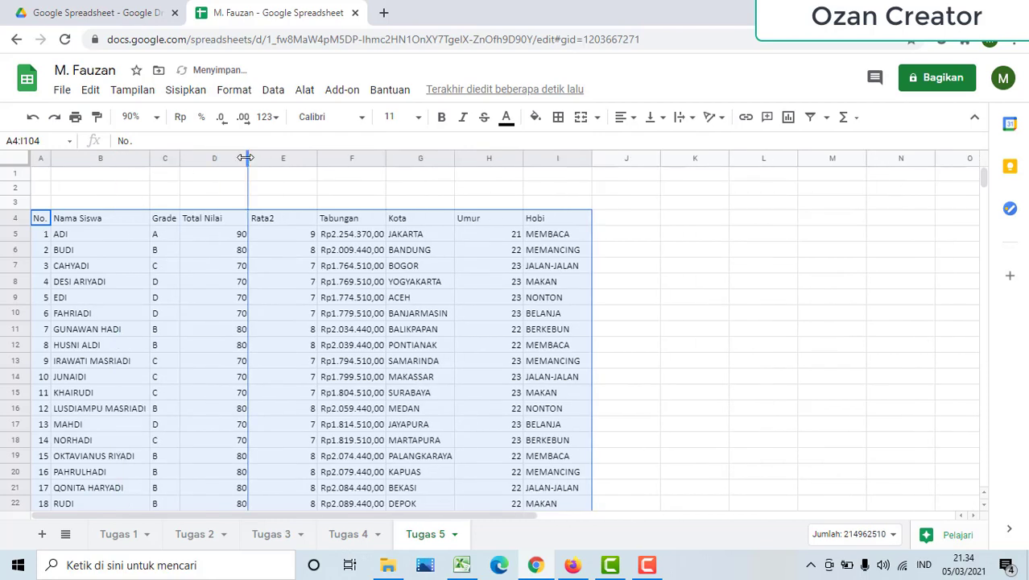
double_click(247, 158)
double_click(293, 157)
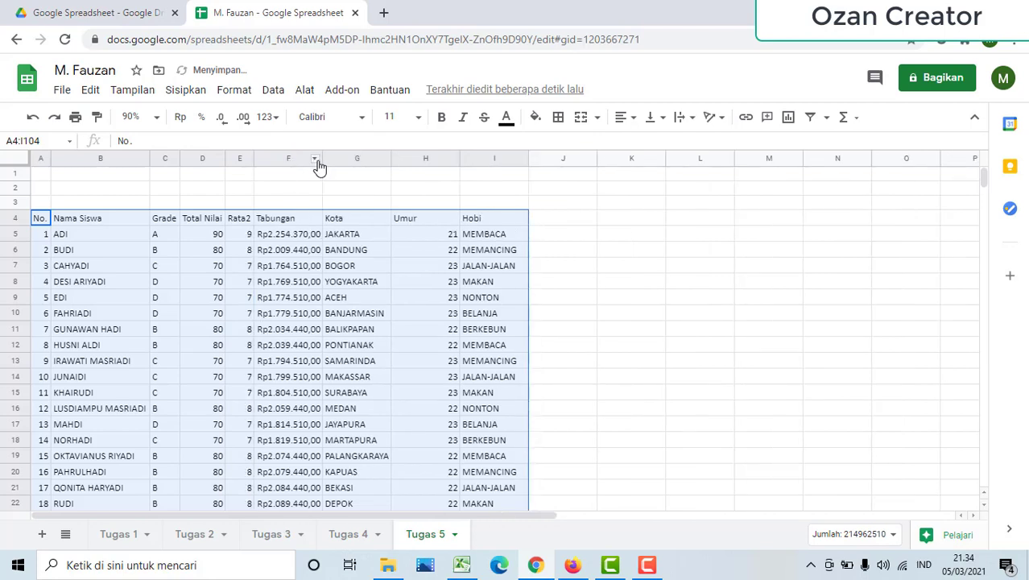
double_click(321, 159)
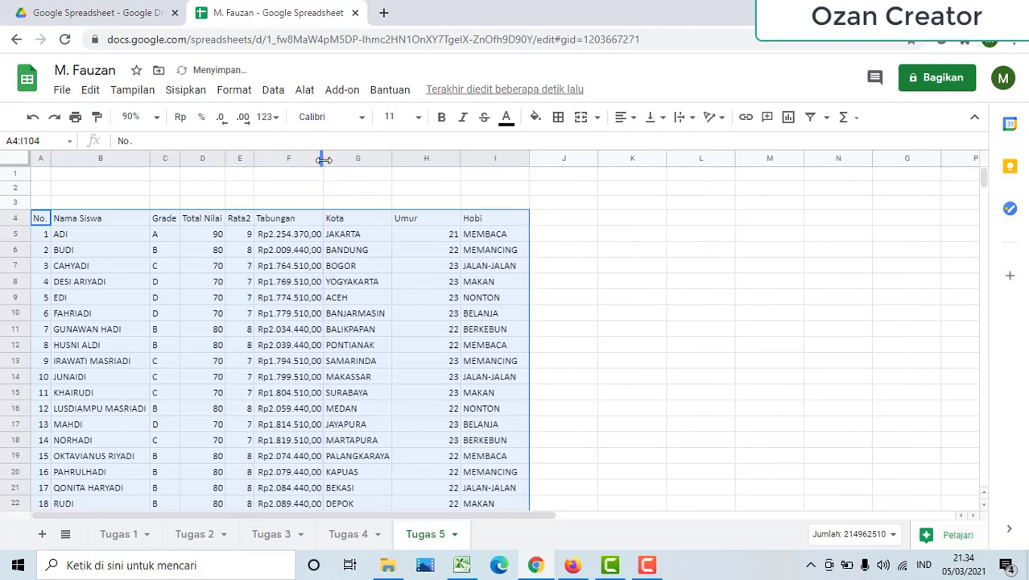
double_click(392, 159)
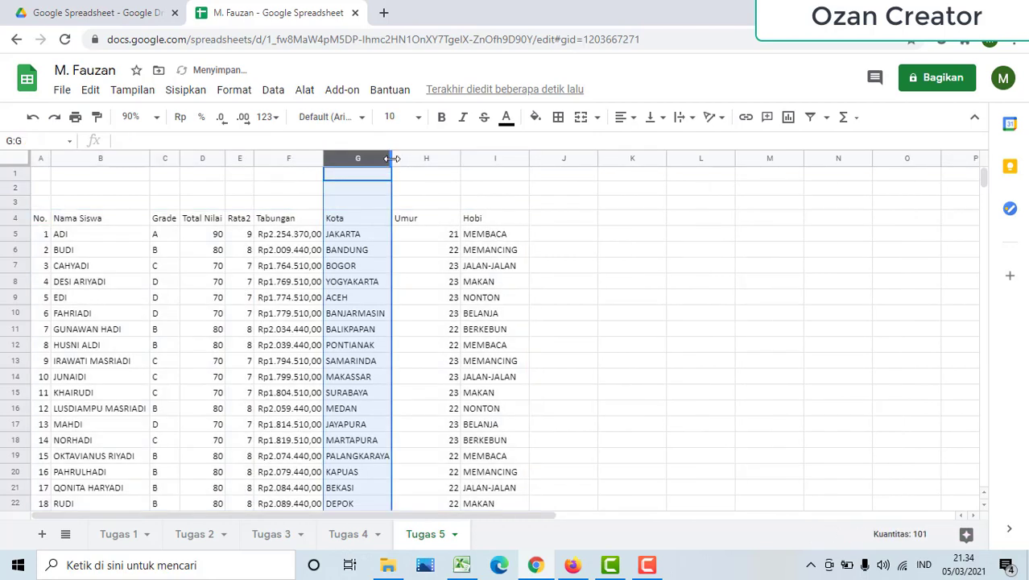
double_click(391, 158)
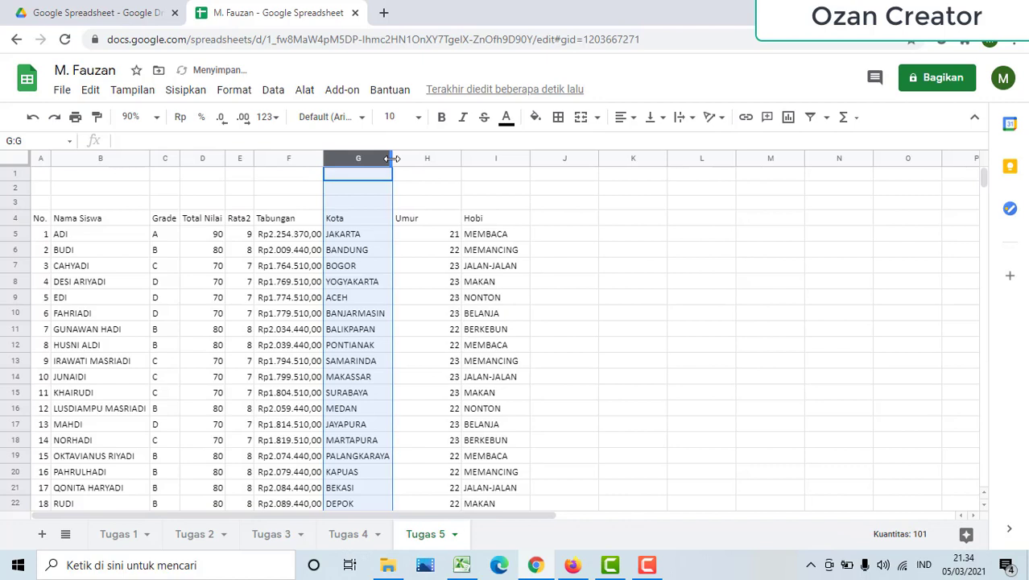
Auto-fit the width of the Umur column (column H) to its contents
double_click(460, 156)
double_click(486, 156)
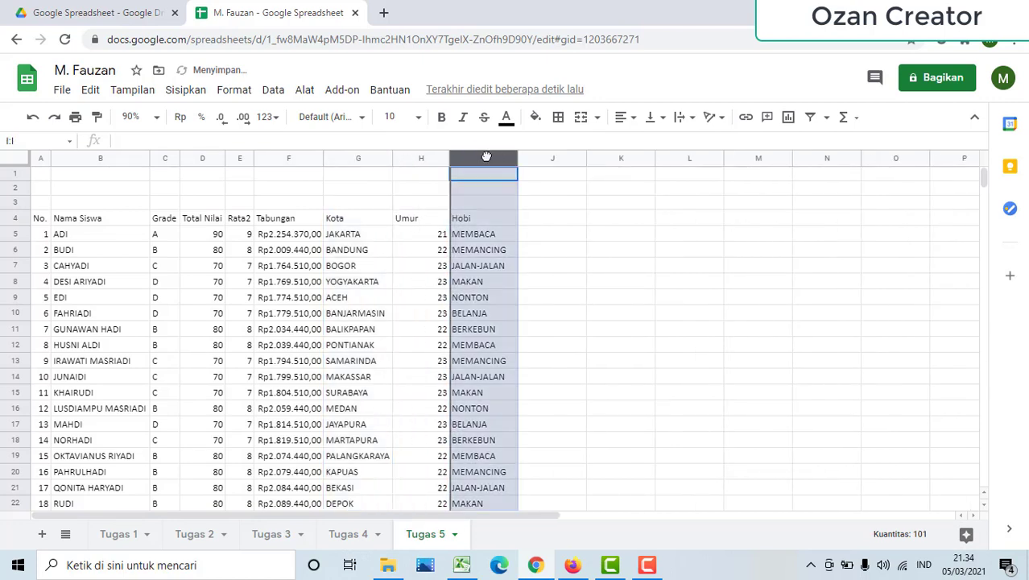
left_click(449, 159)
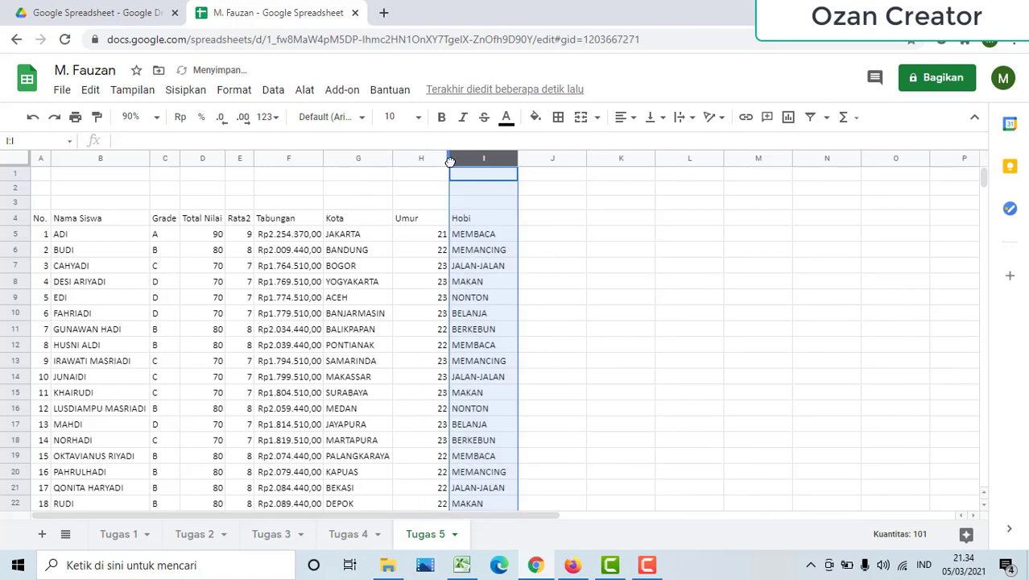
right_click(442, 161)
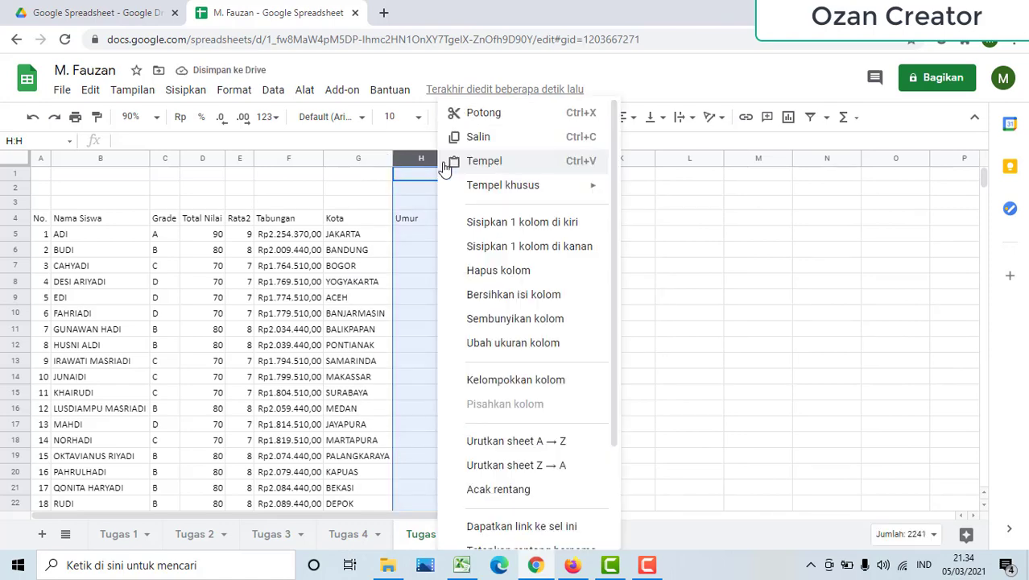
left_click(708, 219)
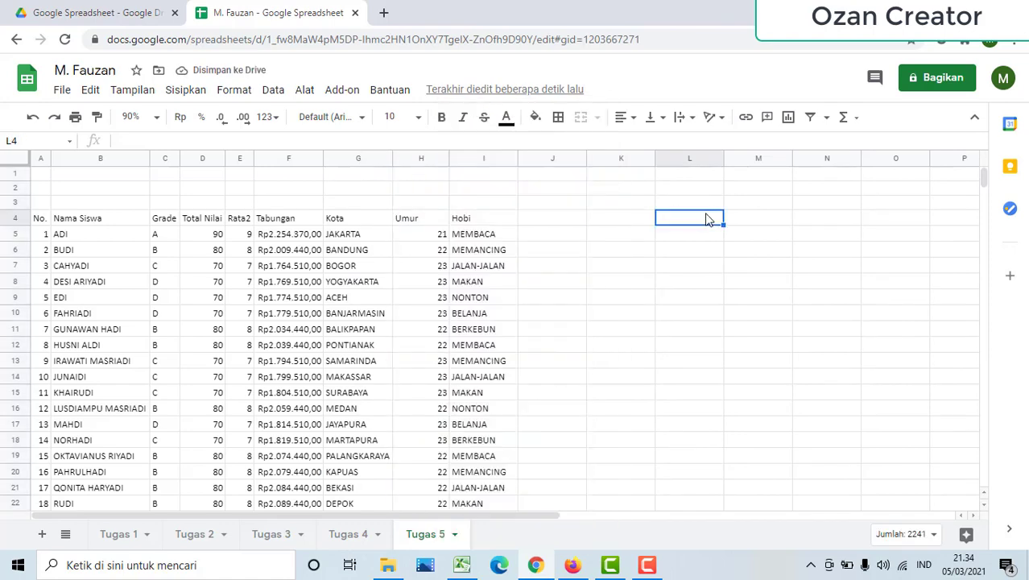
double_click(449, 158)
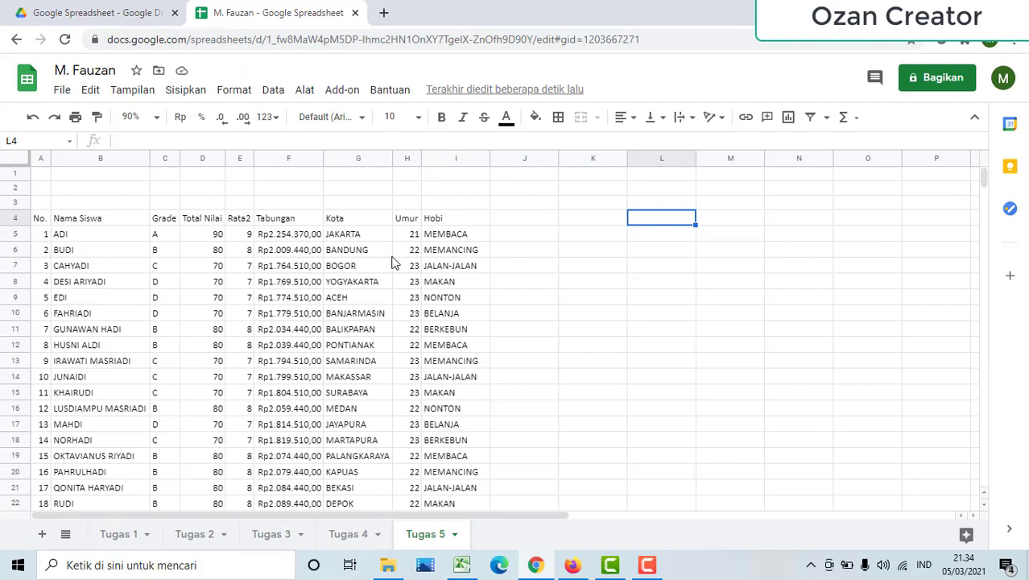
Select the whole pasted table from A4 to I104, return to its start and clear the selection
left_click(39, 219)
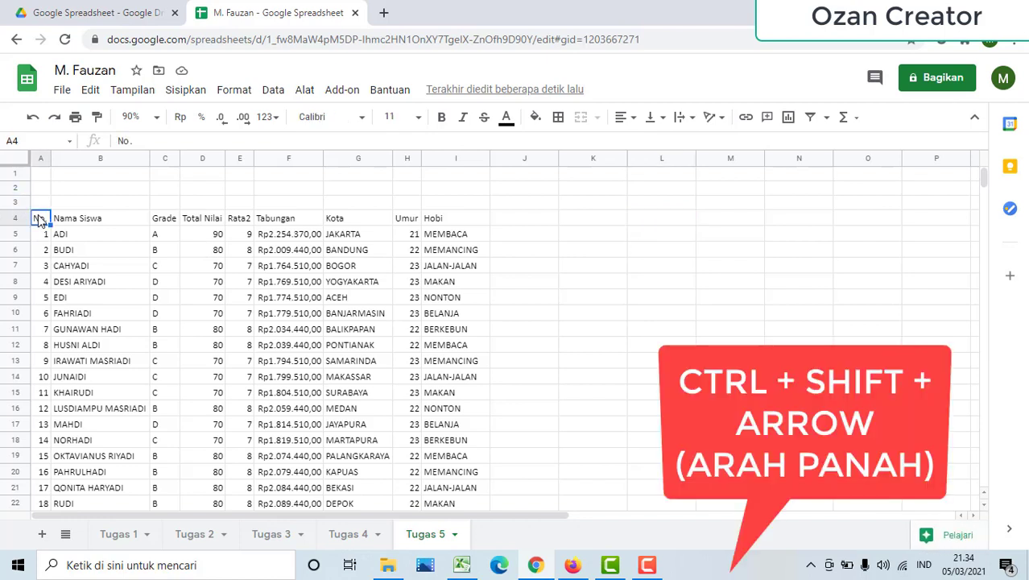
key("ctrl+shift+Right")
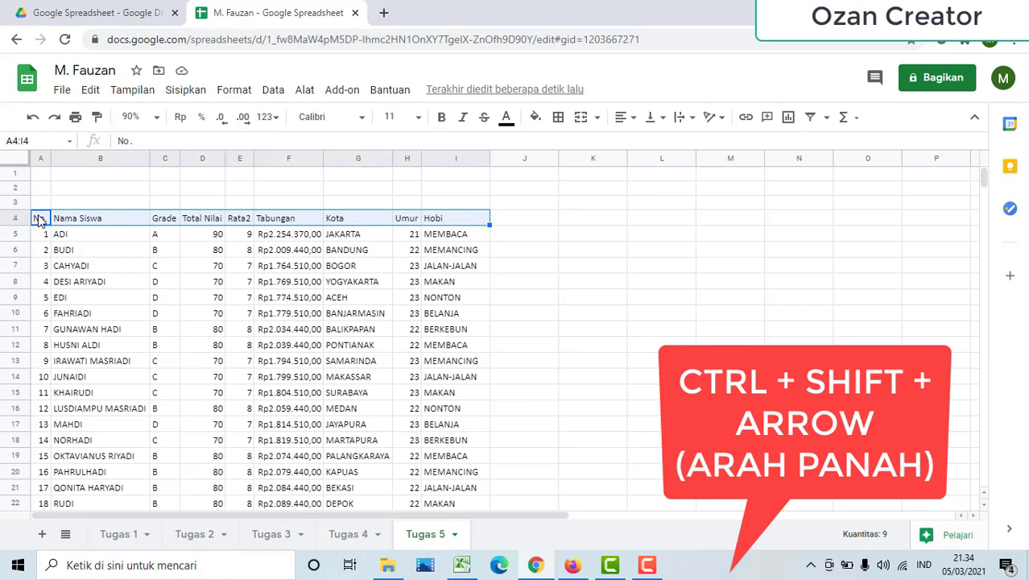
key("ctrl+shift+Down")
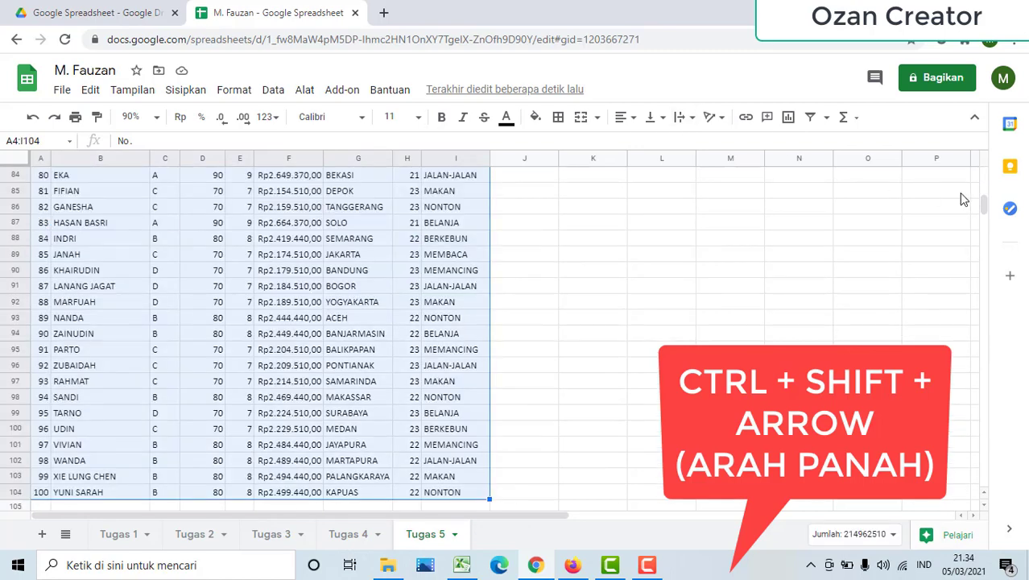
left_click_drag(983, 209, 988, 183)
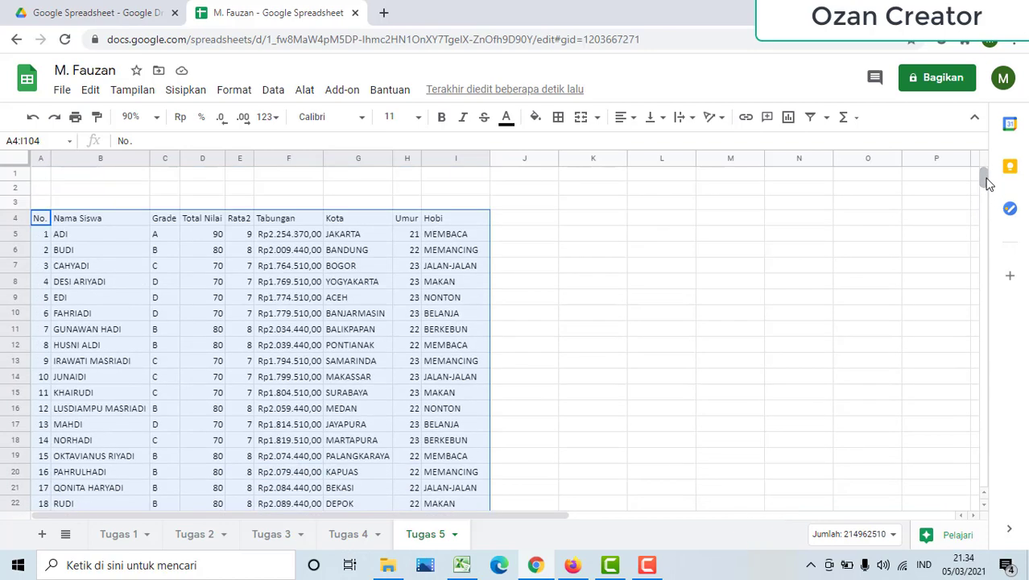
left_click(672, 221)
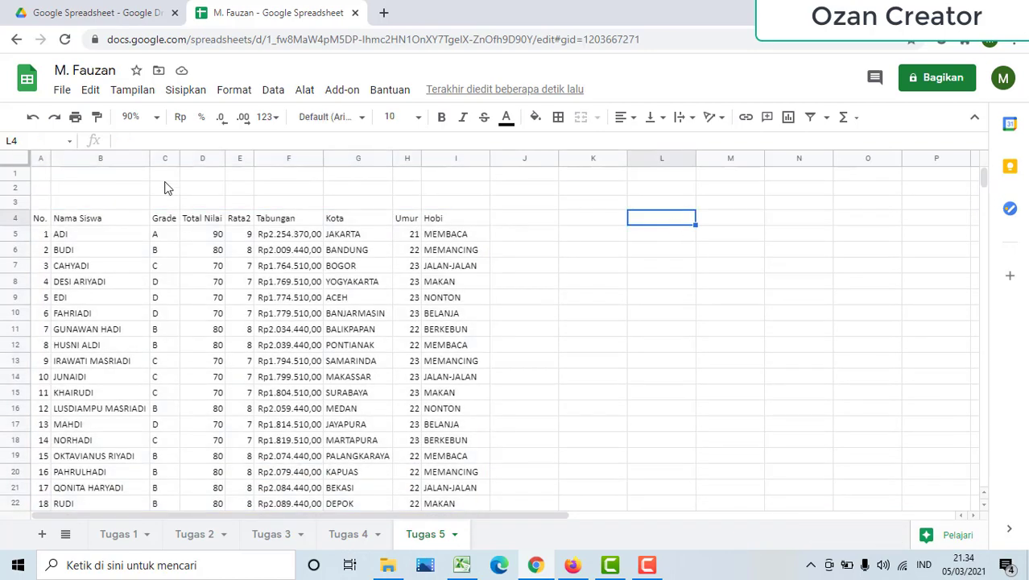
Sort only the Nama Siswa range B5:B104 by column B in A → Z order
left_click(72, 238)
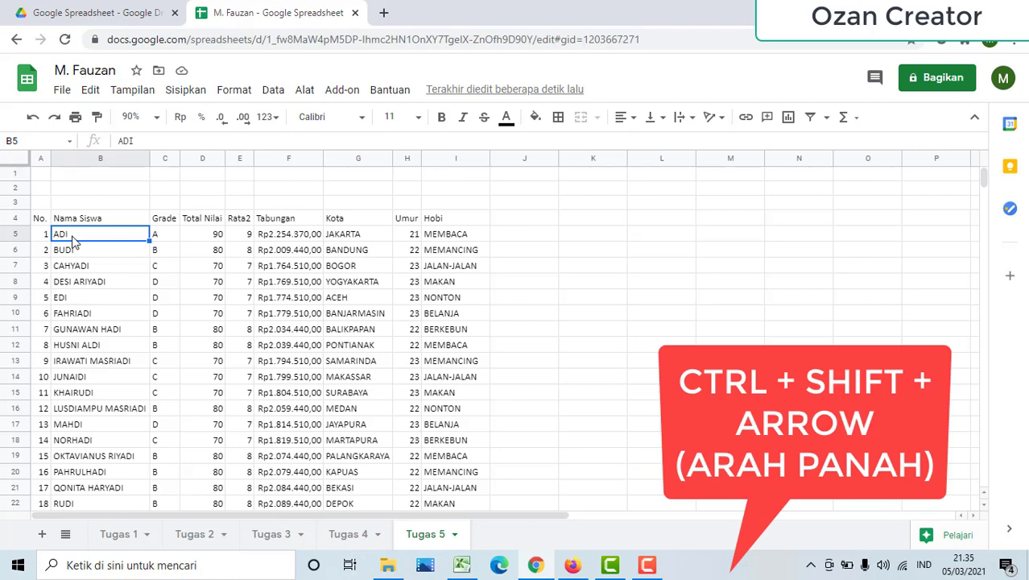
key("ctrl+shift+Down")
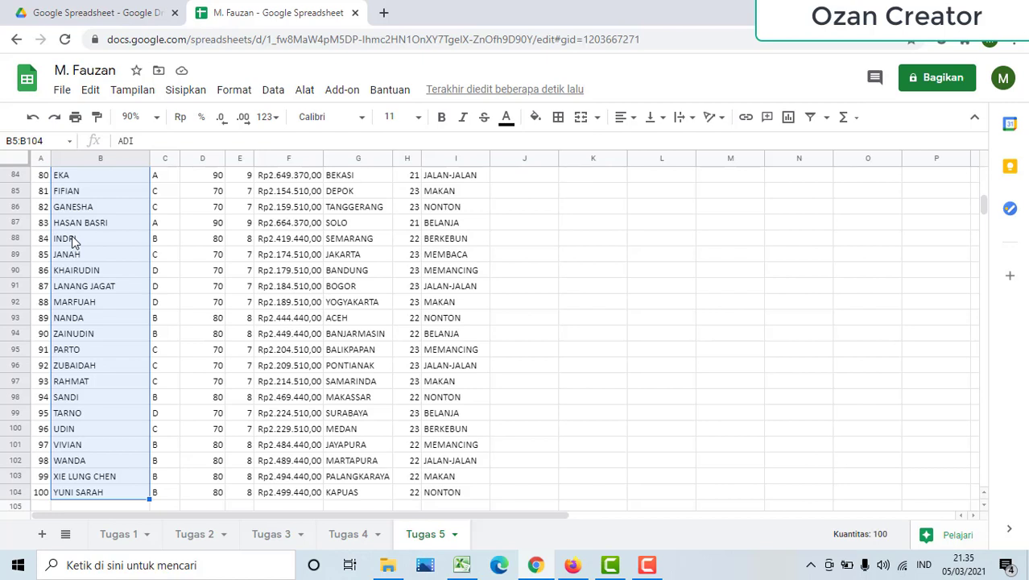
right_click(72, 240)
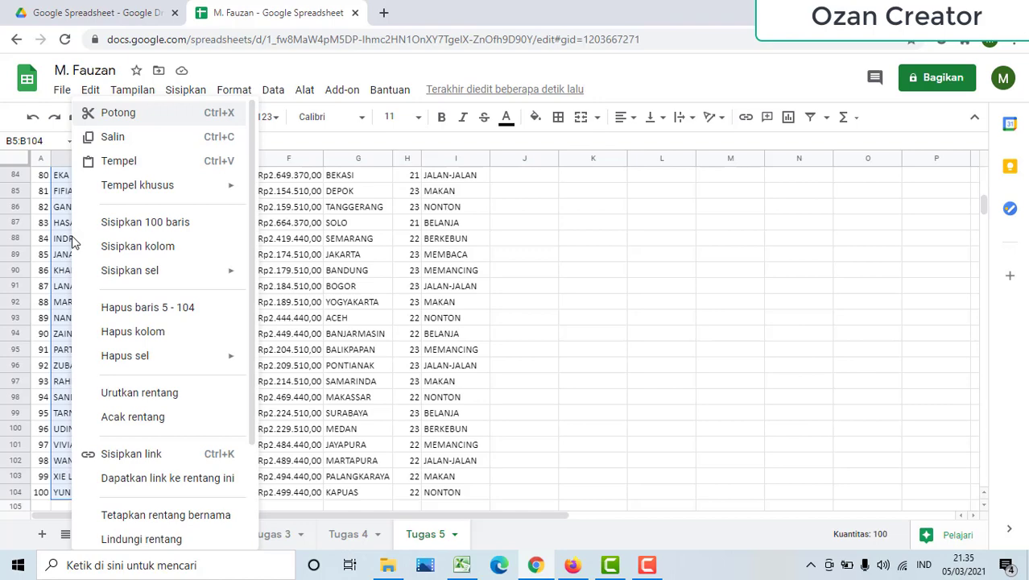
left_click(151, 396)
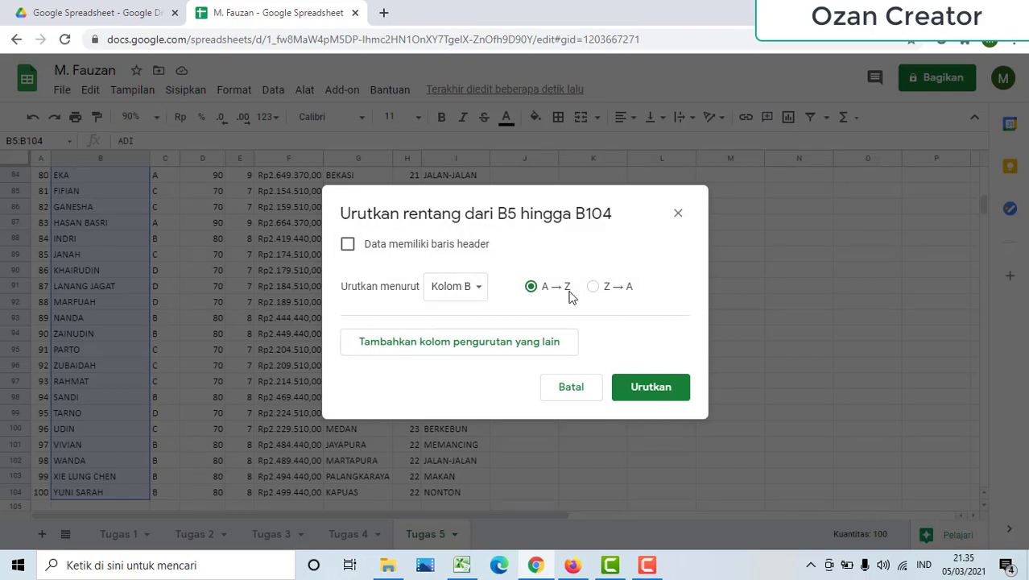
left_click(636, 384)
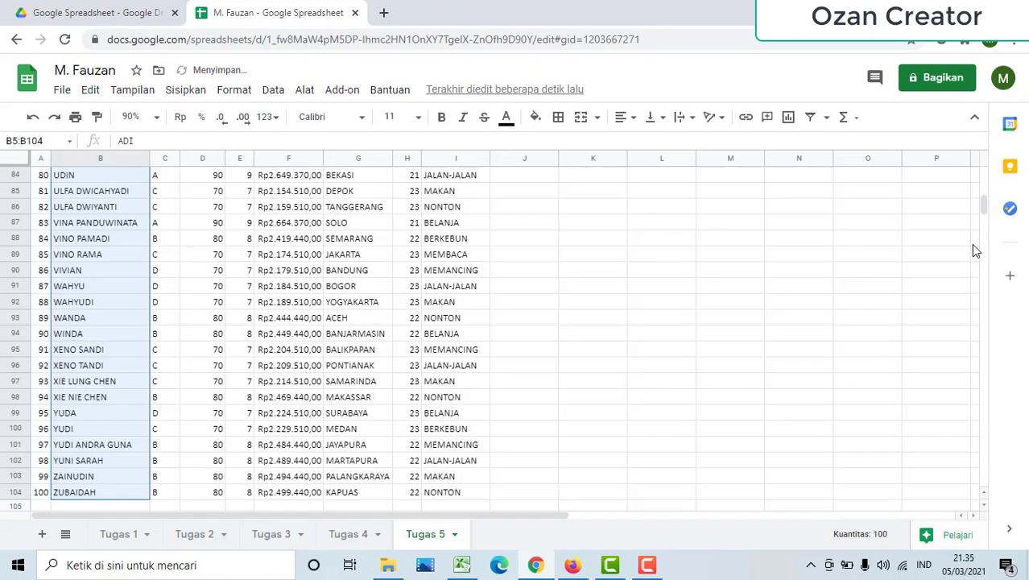
left_click_drag(982, 207, 983, 172)
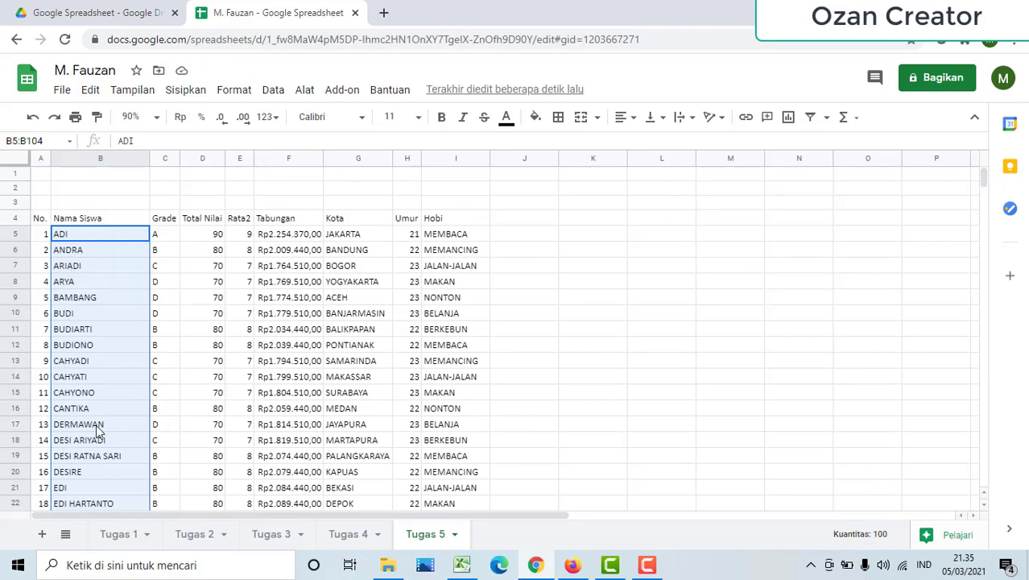
Sort only the Nama Siswa range B5:B104 by column B in Z → A order
right_click(110, 233)
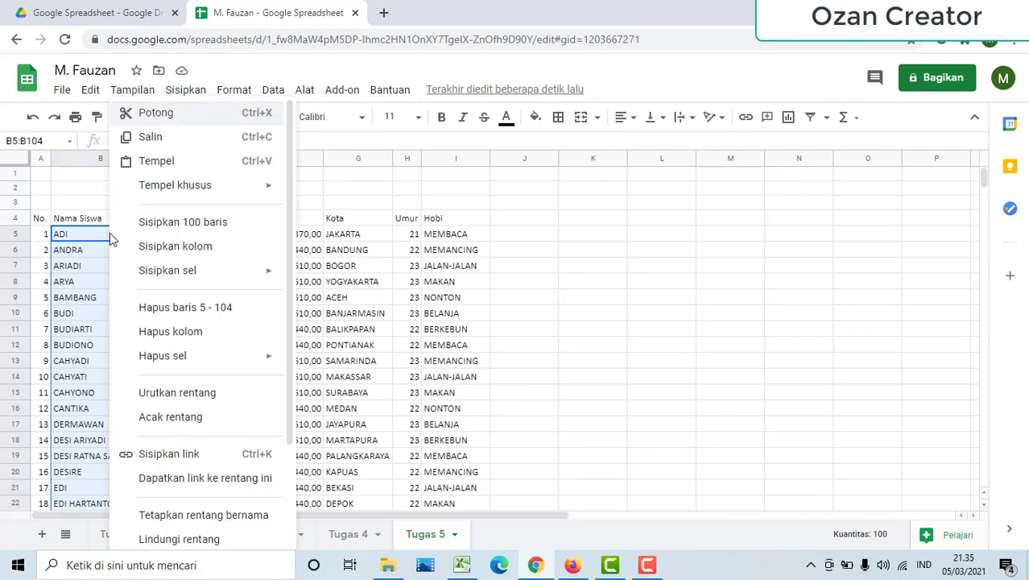
left_click(188, 393)
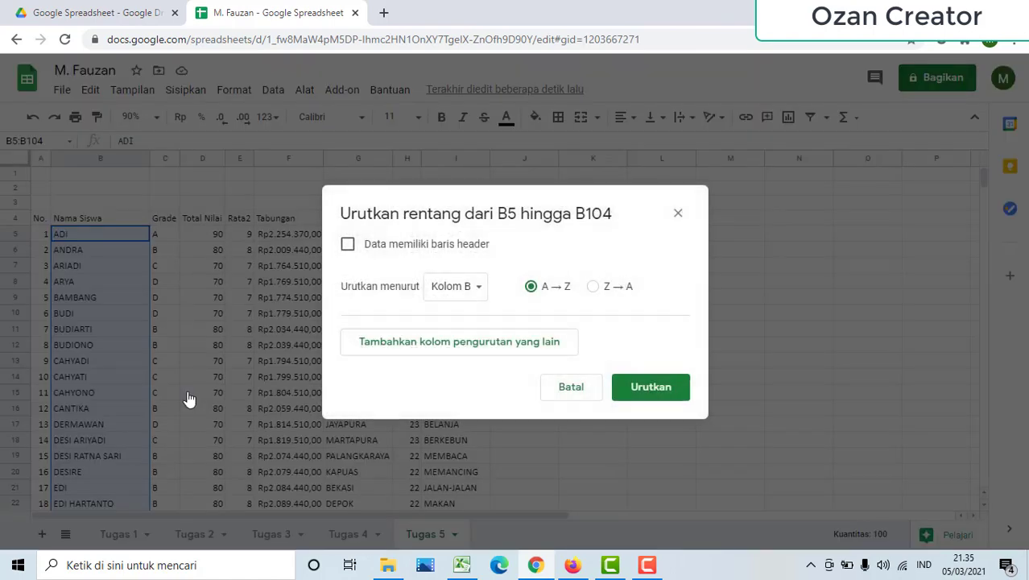
left_click(596, 286)
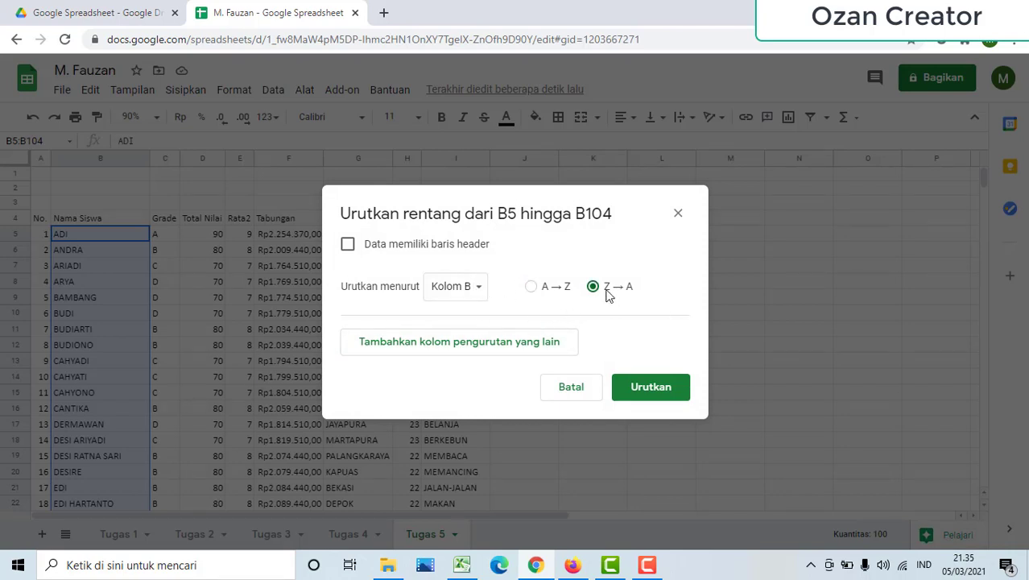
left_click(643, 388)
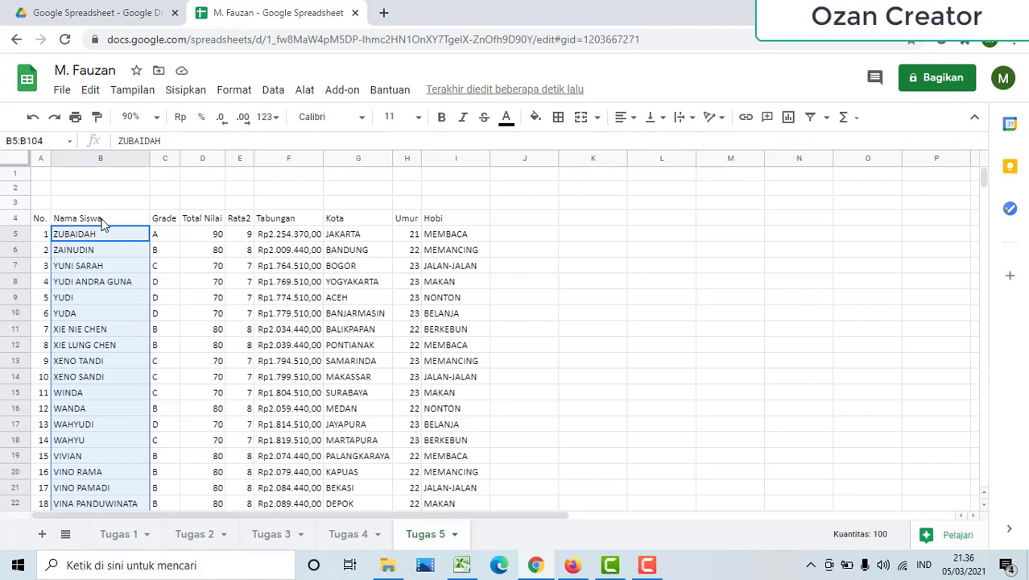
Undo both sorts of the Nama Siswa range
key("ctrl+z")
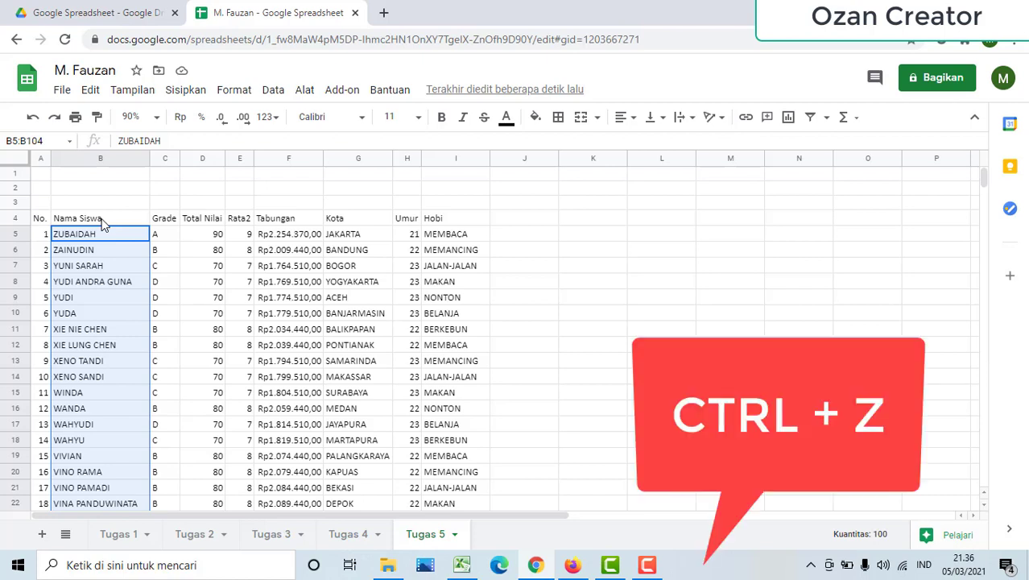
left_click(35, 120)
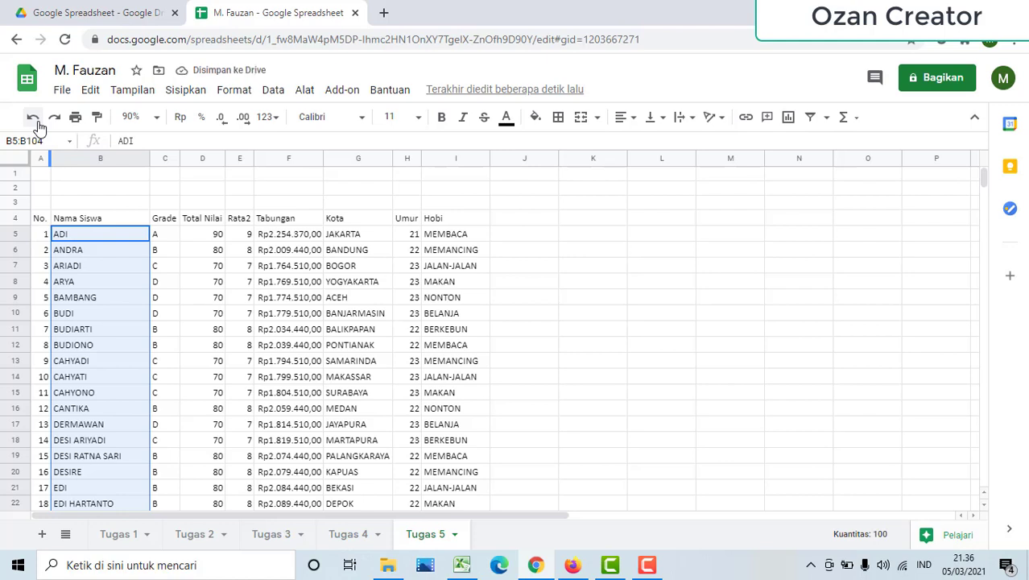
left_click(36, 121)
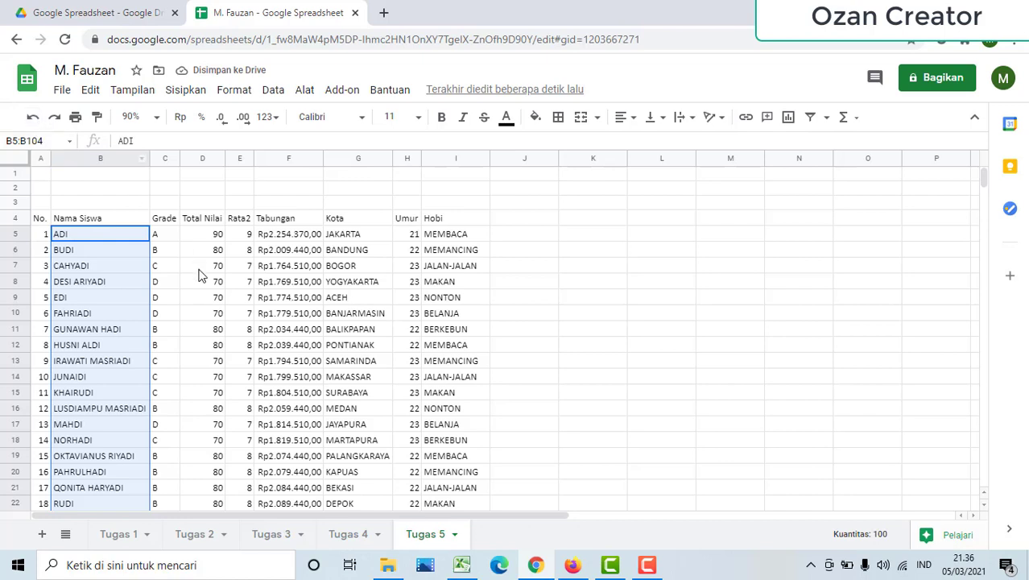
Select the data range B5:I104 and sort it by column B (Nama Siswa) in A → Z order
left_click(64, 236)
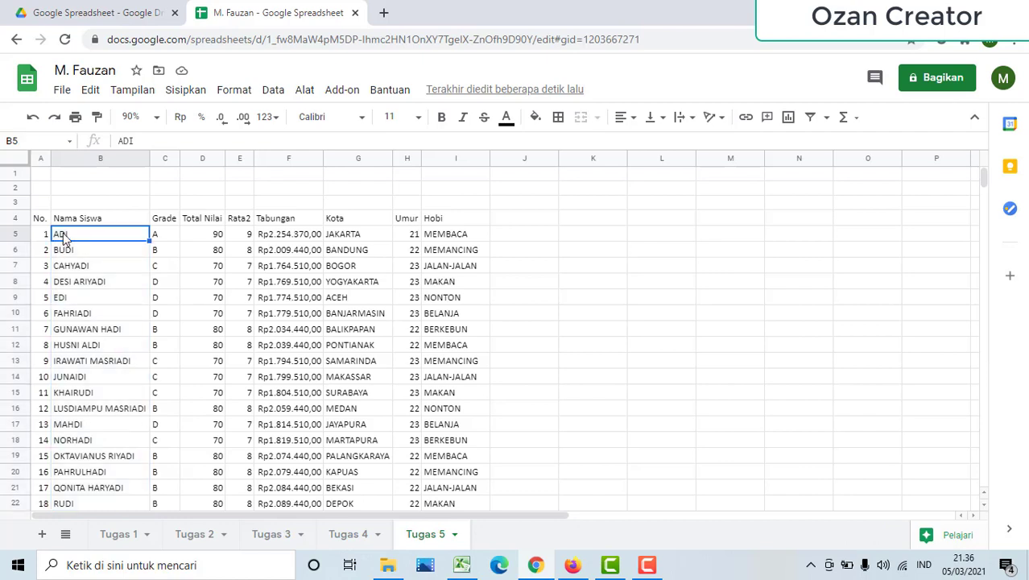
key("ctrl+shift+Right")
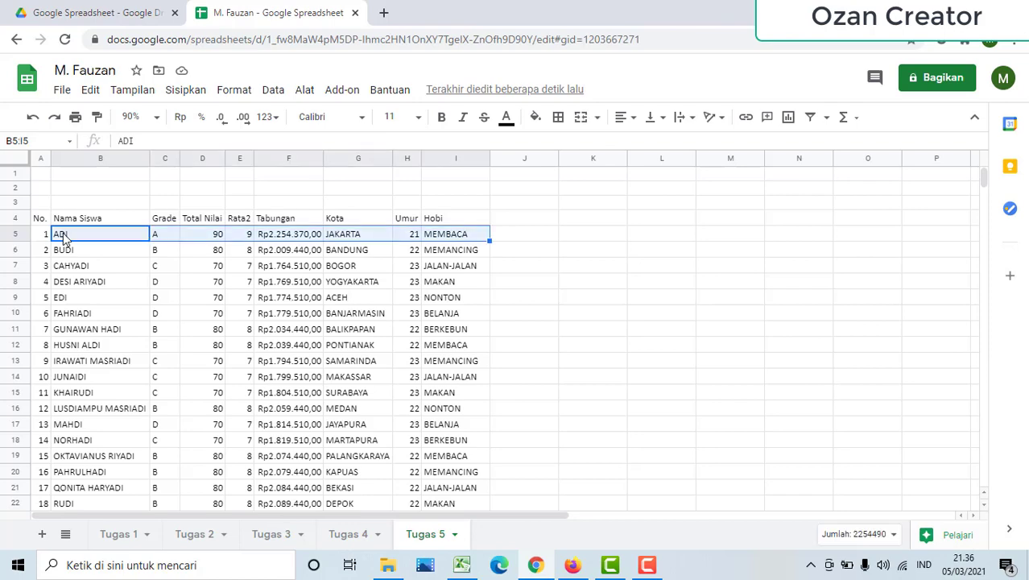
key("ctrl+shift+Down")
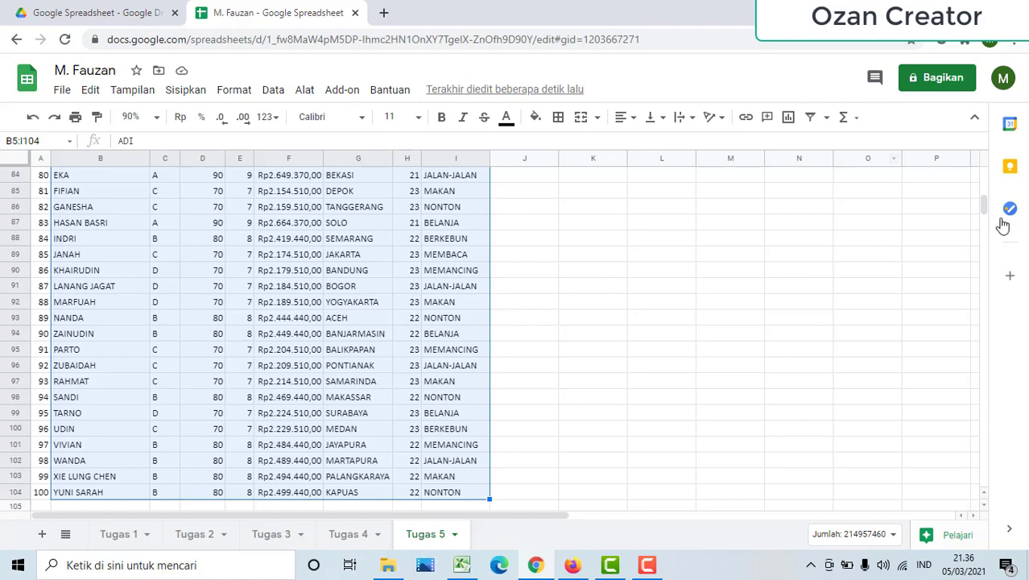
left_click_drag(986, 207, 982, 173)
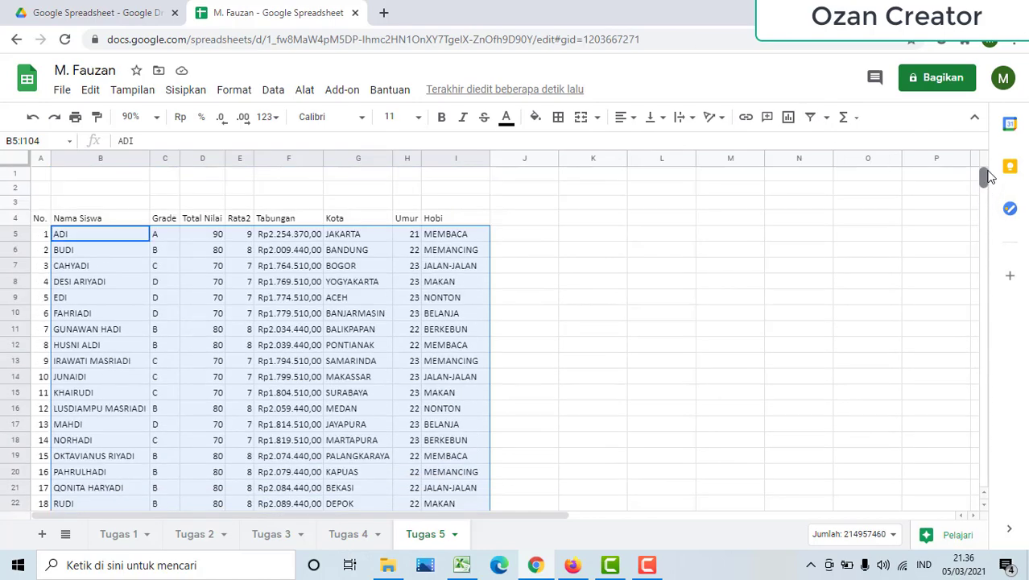
left_click(100, 231)
right_click(80, 239)
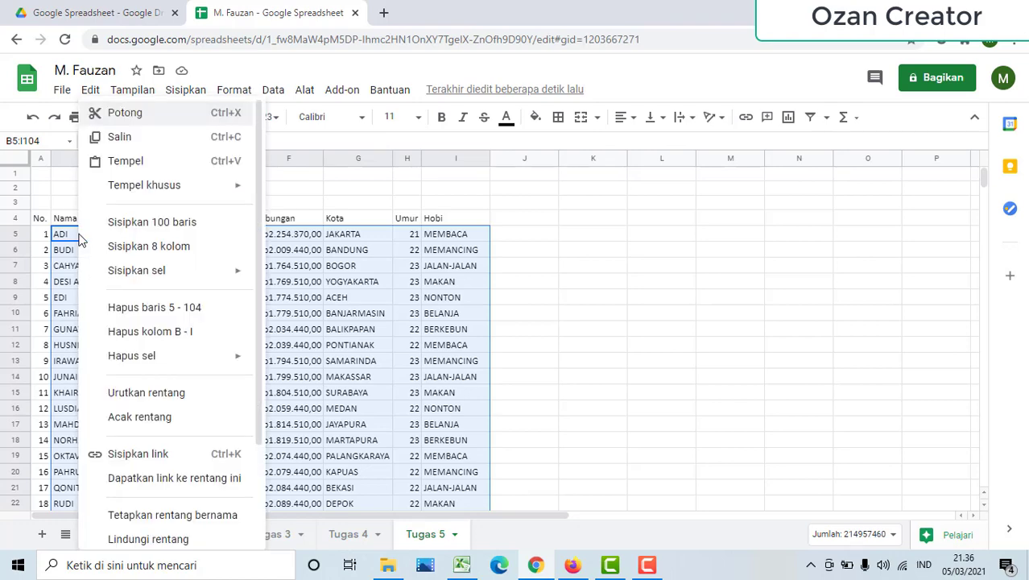
left_click(178, 396)
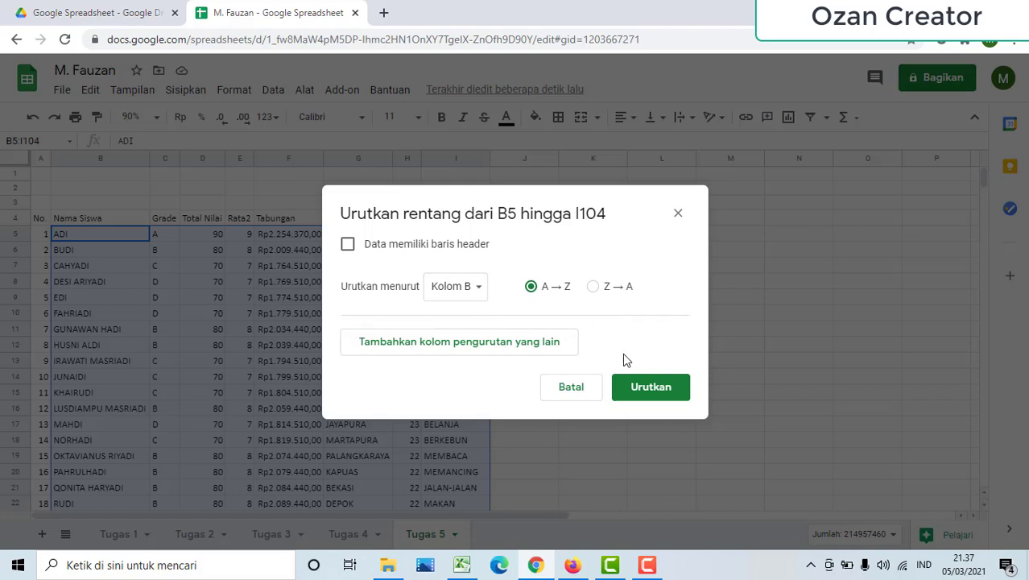
left_click_drag(490, 203, 680, 206)
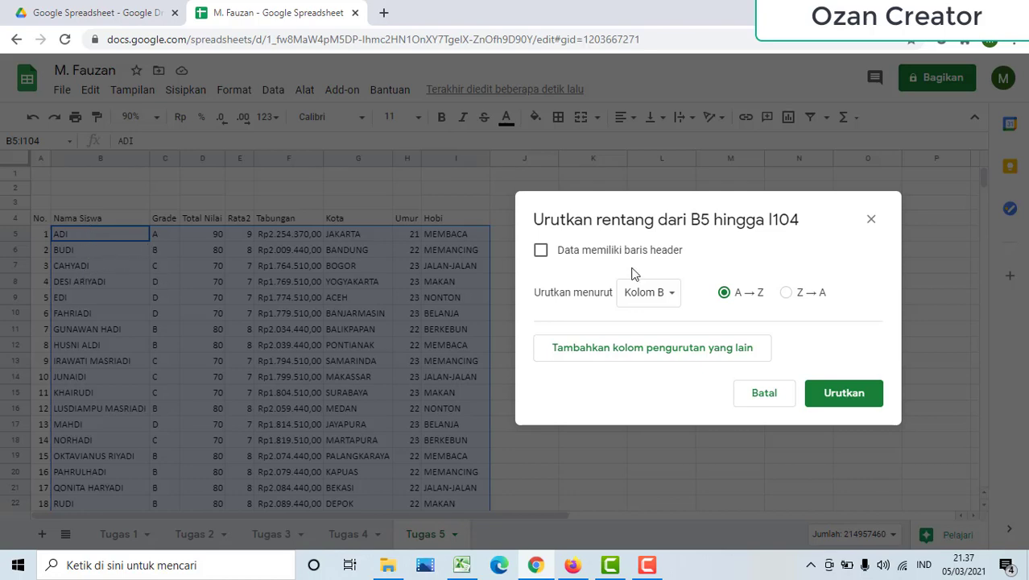
left_click(832, 399)
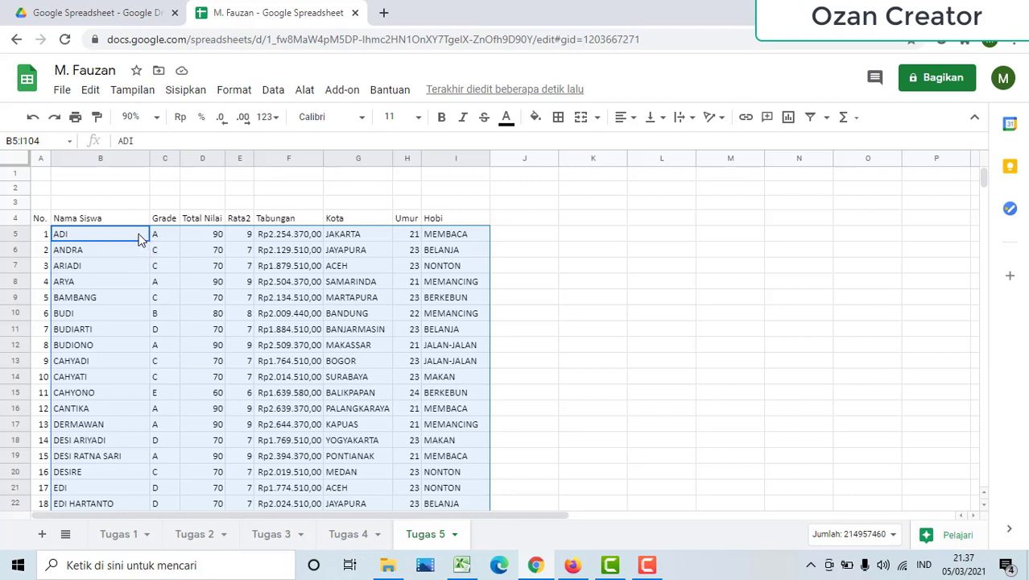
Sort the range B5:I104 by column C (Grade) in A → Z order
right_click(140, 239)
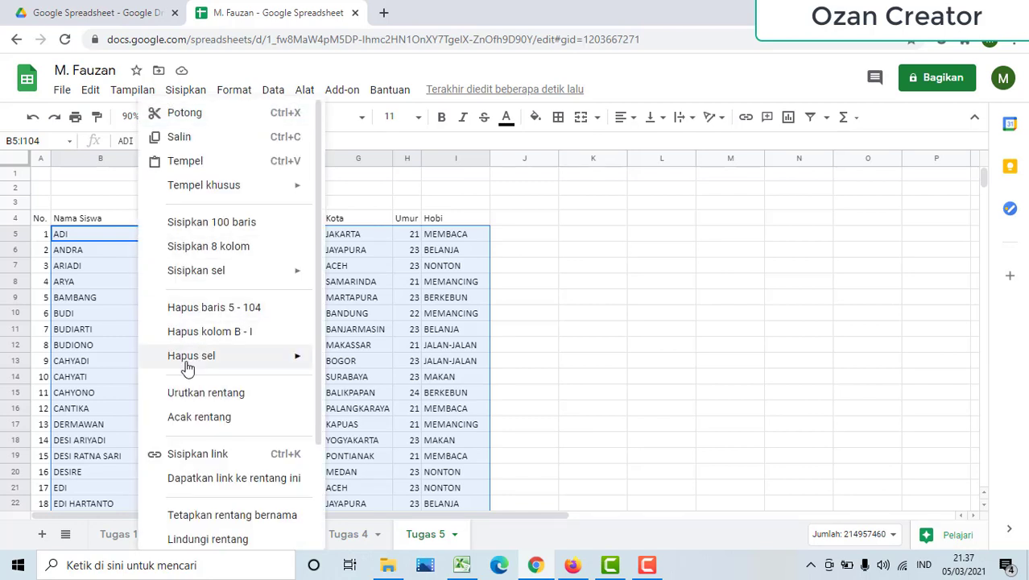
mouse_move(190, 364)
left_click(249, 392)
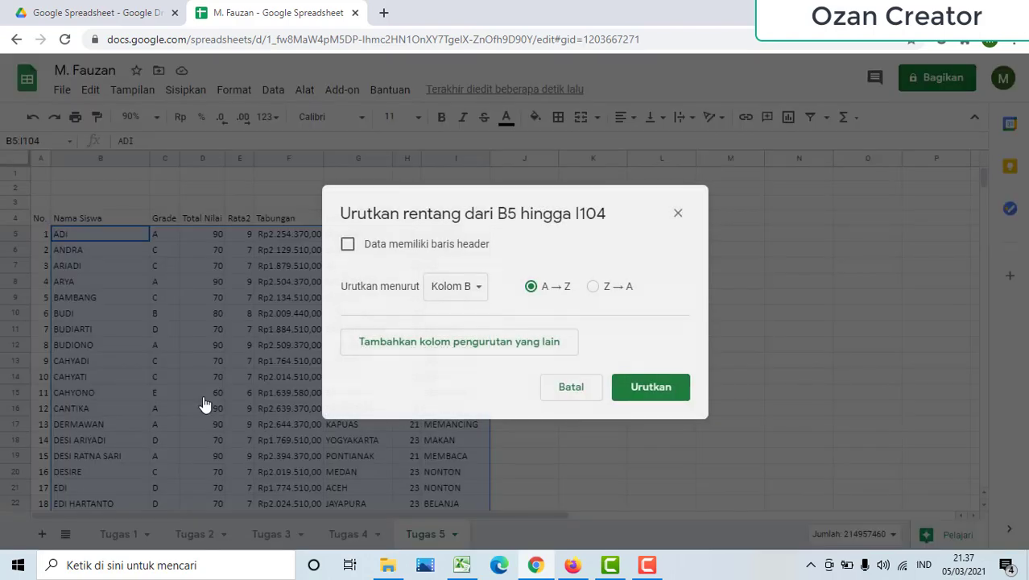
left_click(476, 291)
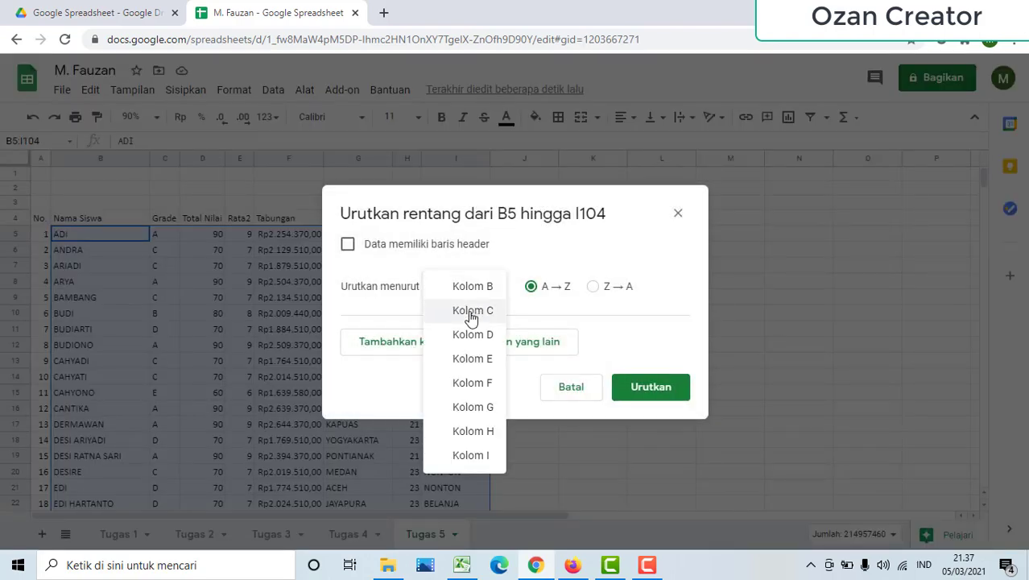
left_click(471, 309)
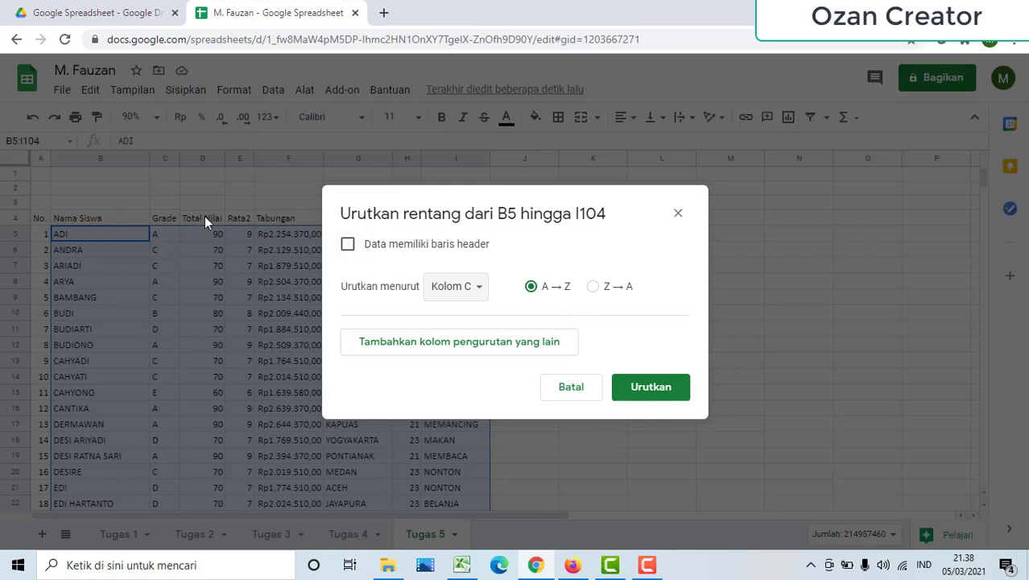
left_click(638, 386)
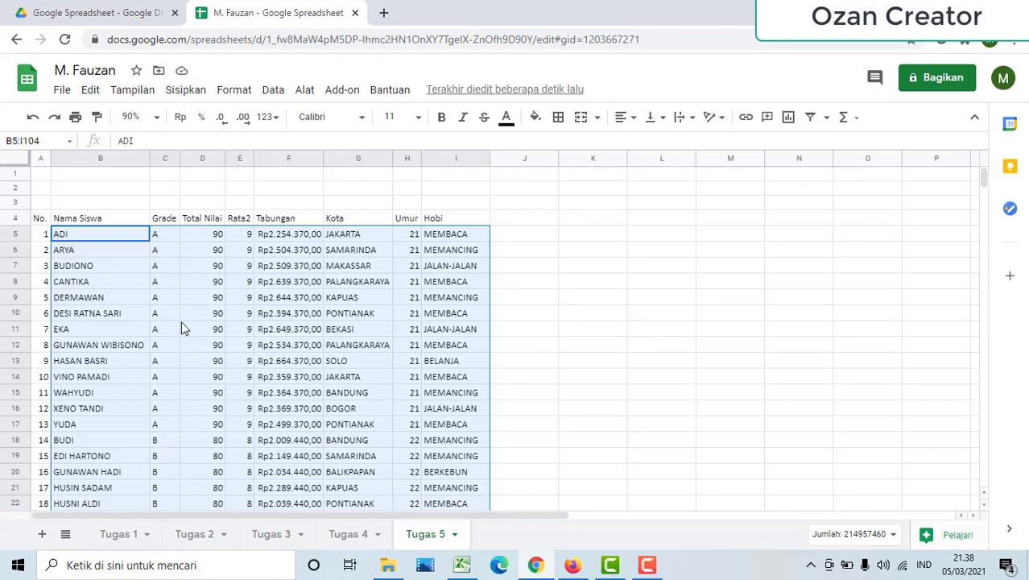
Sort the range B5:I104 by column C (Grade) in Z → A order
right_click(170, 242)
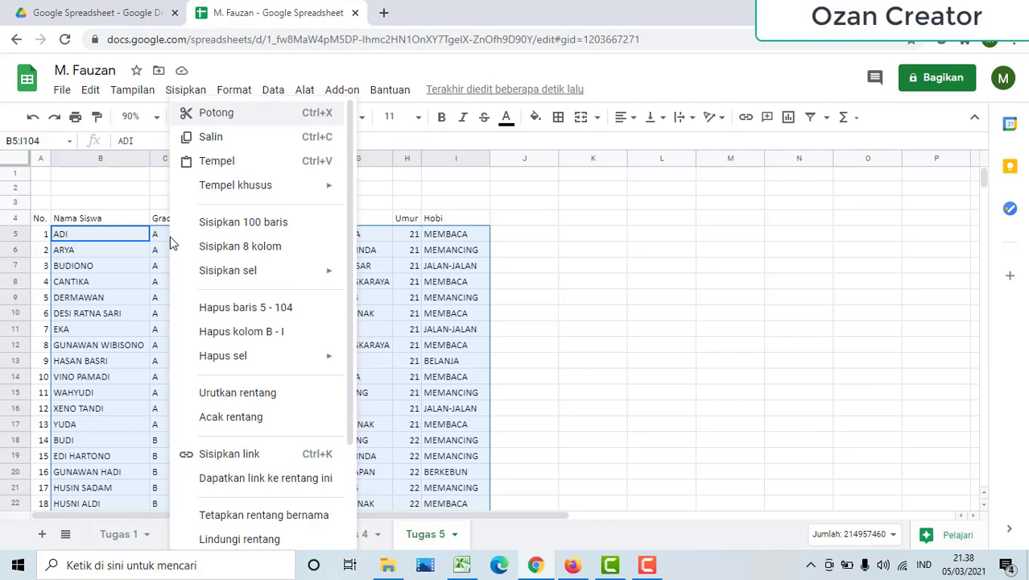
left_click(251, 392)
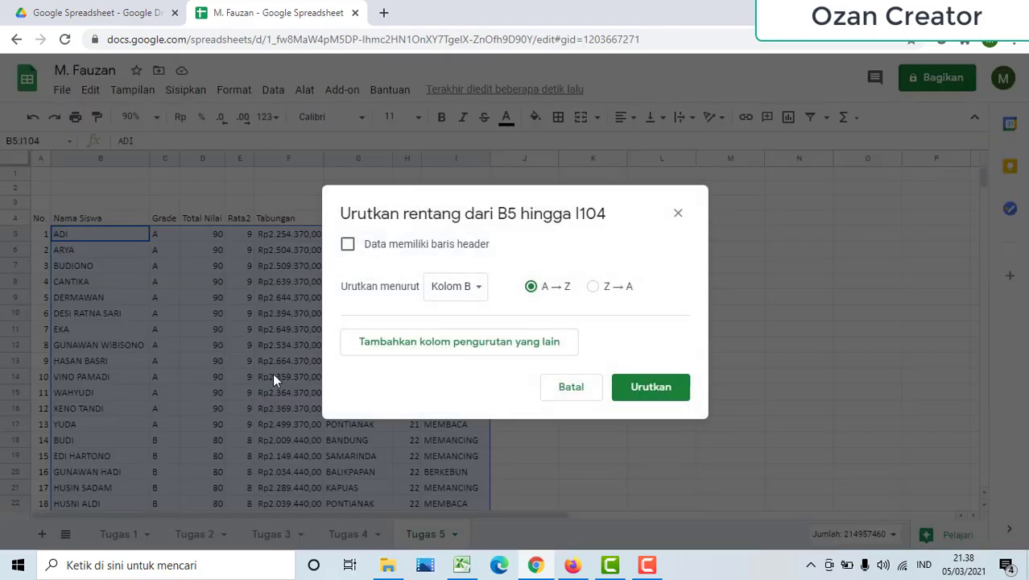
left_click(465, 292)
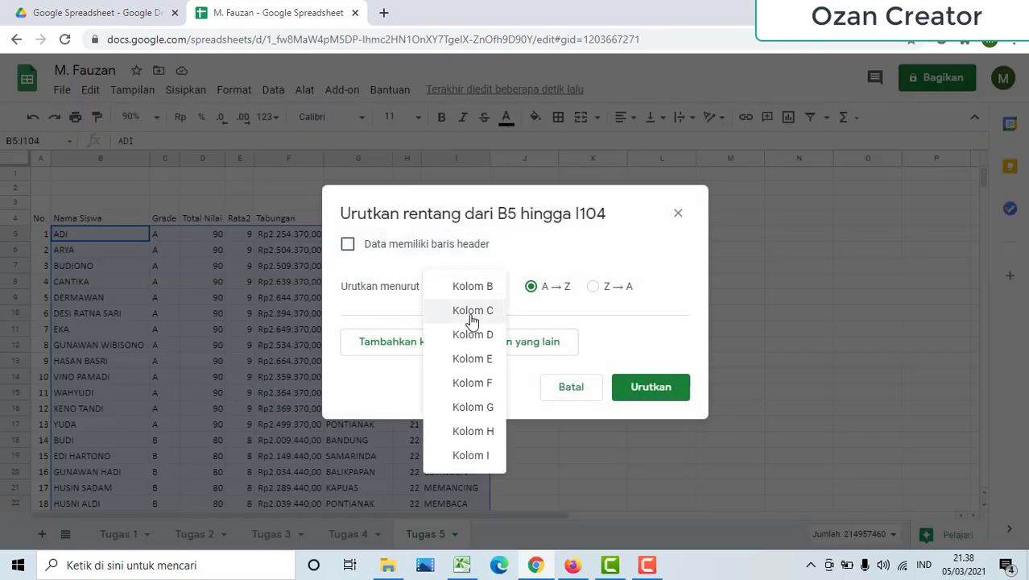
left_click(470, 319)
left_click(596, 286)
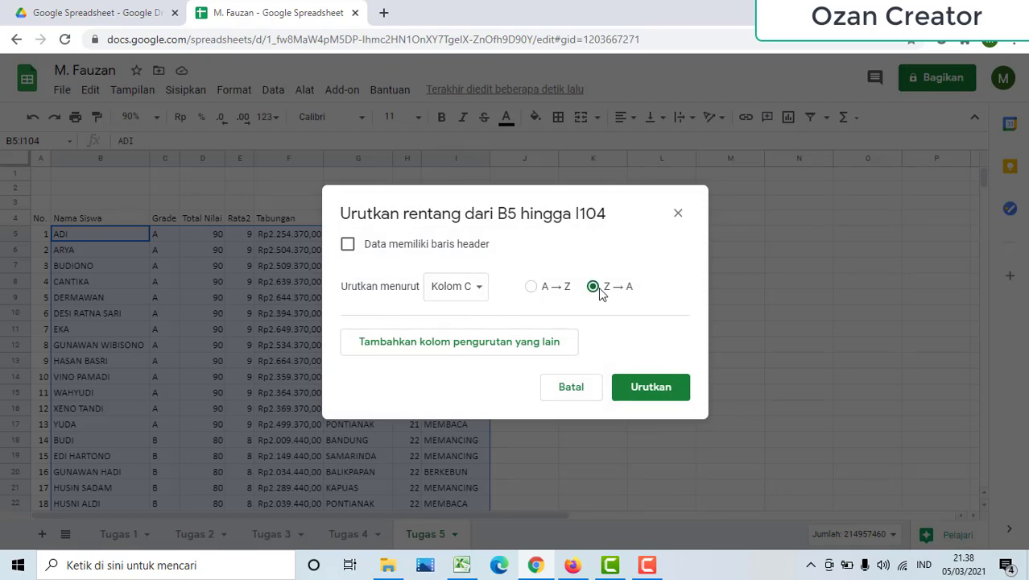
left_click(656, 402)
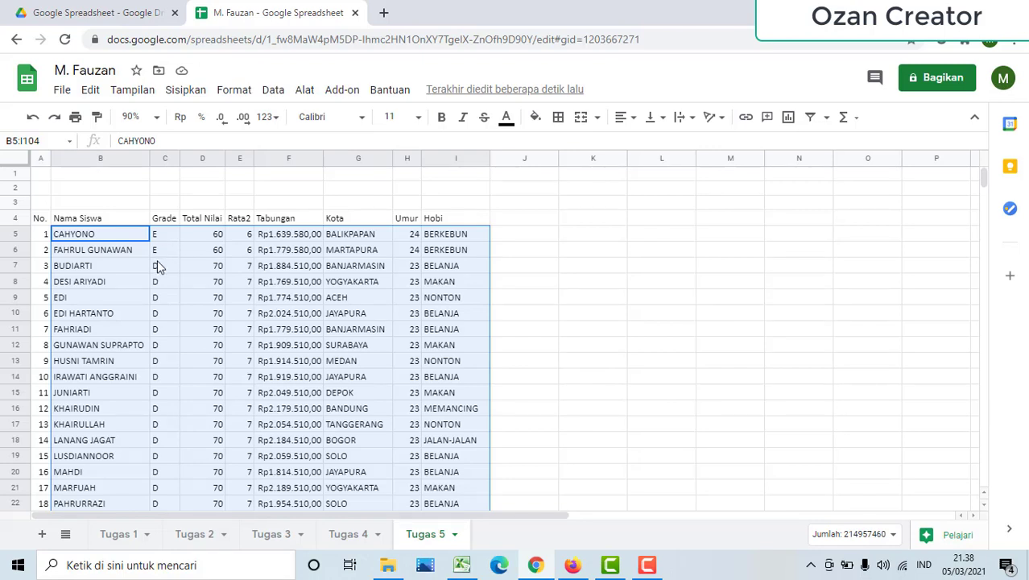
Sort the range B5:I104 by column D (Total Nilai) in A → Z order
right_click(193, 240)
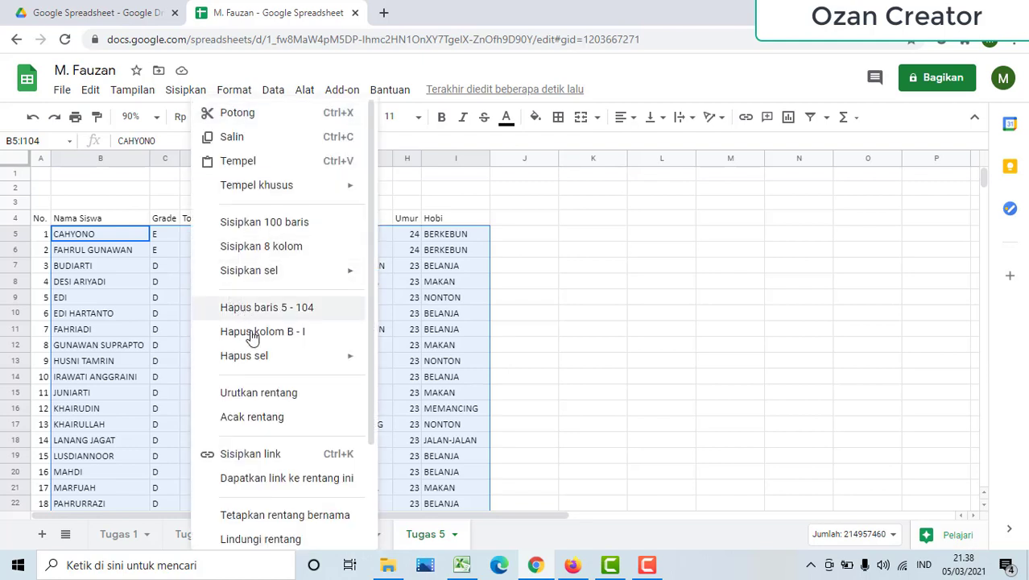
left_click(292, 395)
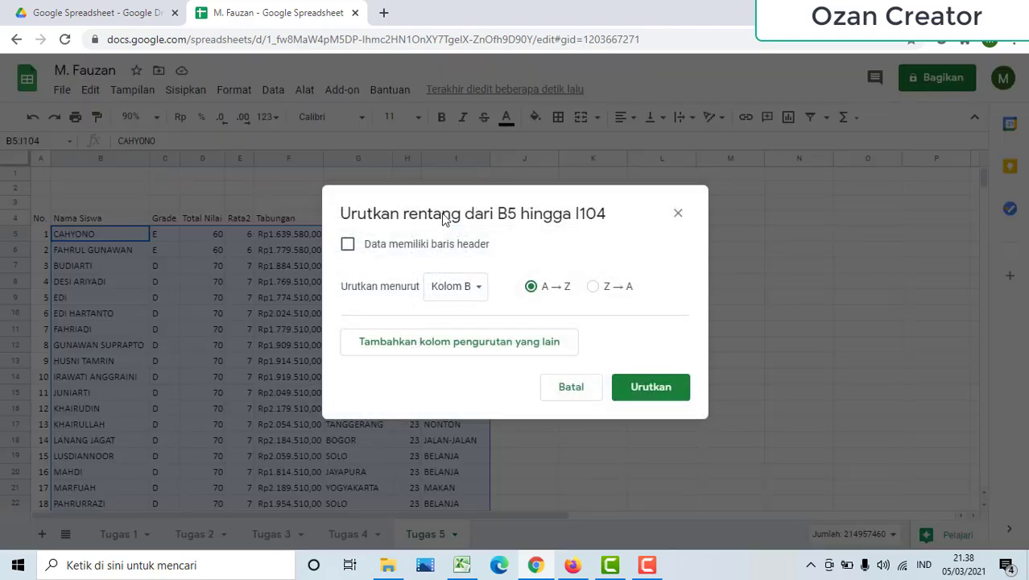
left_click_drag(538, 206, 658, 211)
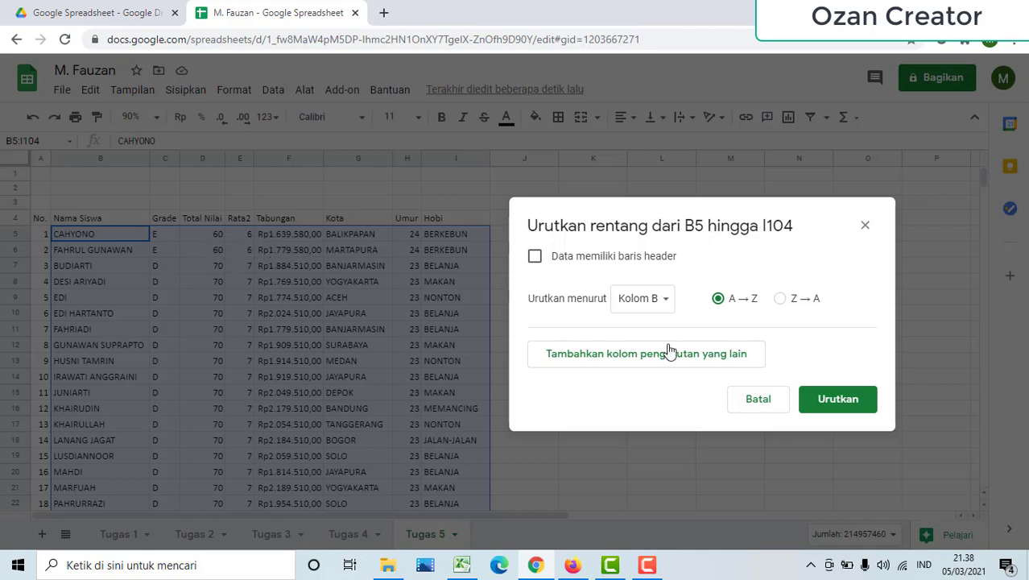
left_click(661, 299)
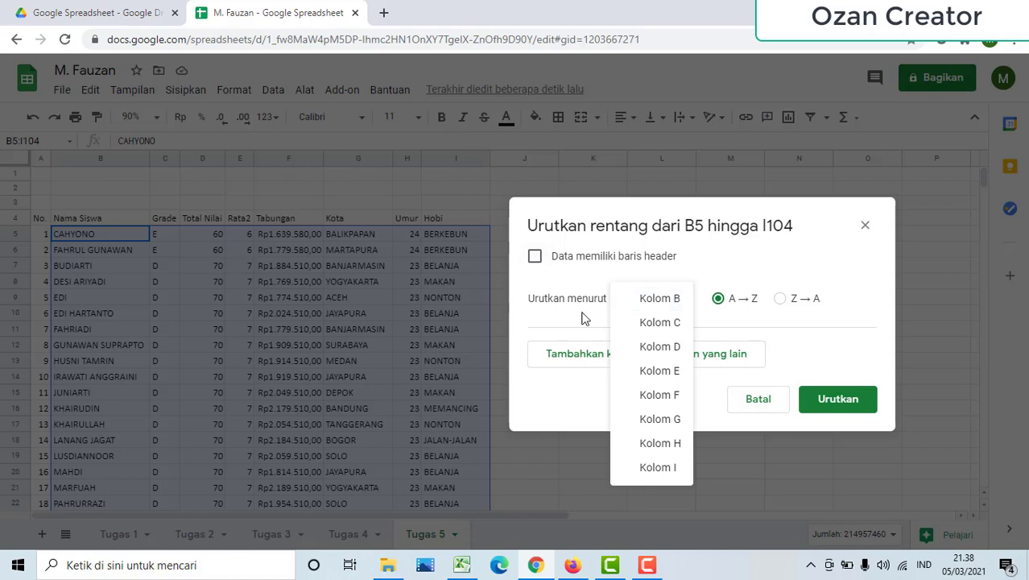
left_click(660, 346)
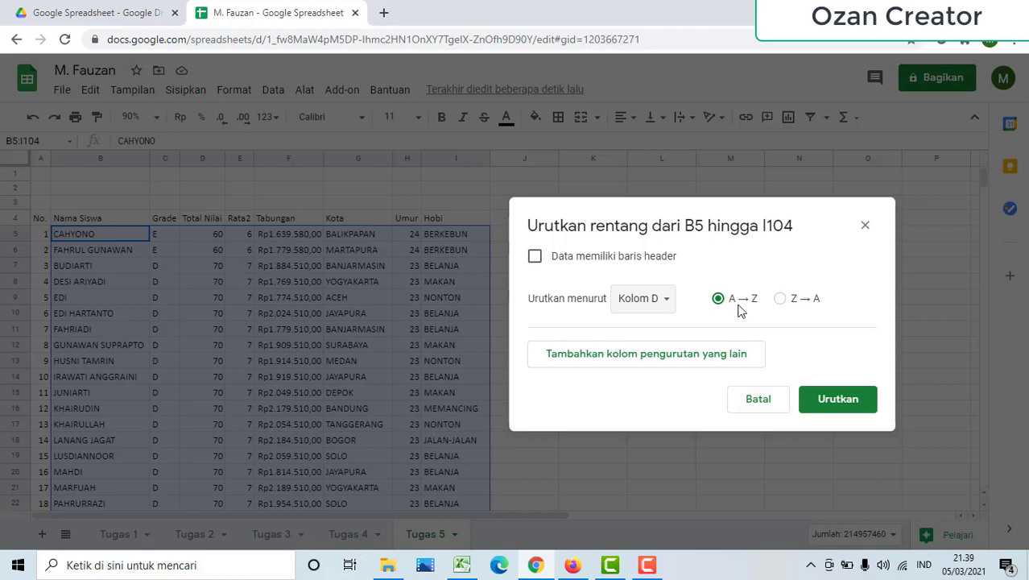
left_click(836, 401)
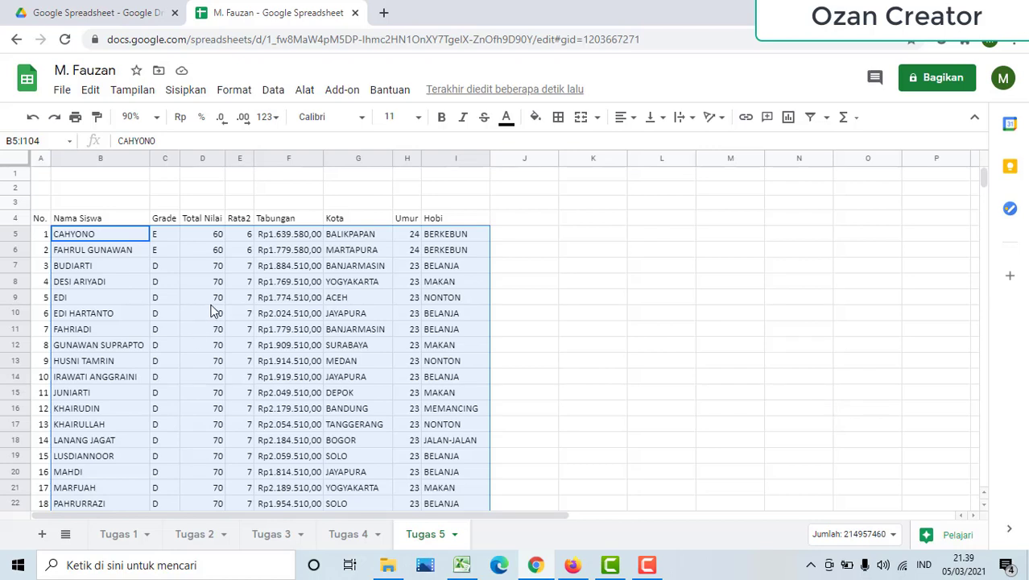
Sort the range B5:I104 by column E (Rata2) in Z → A order
right_click(250, 243)
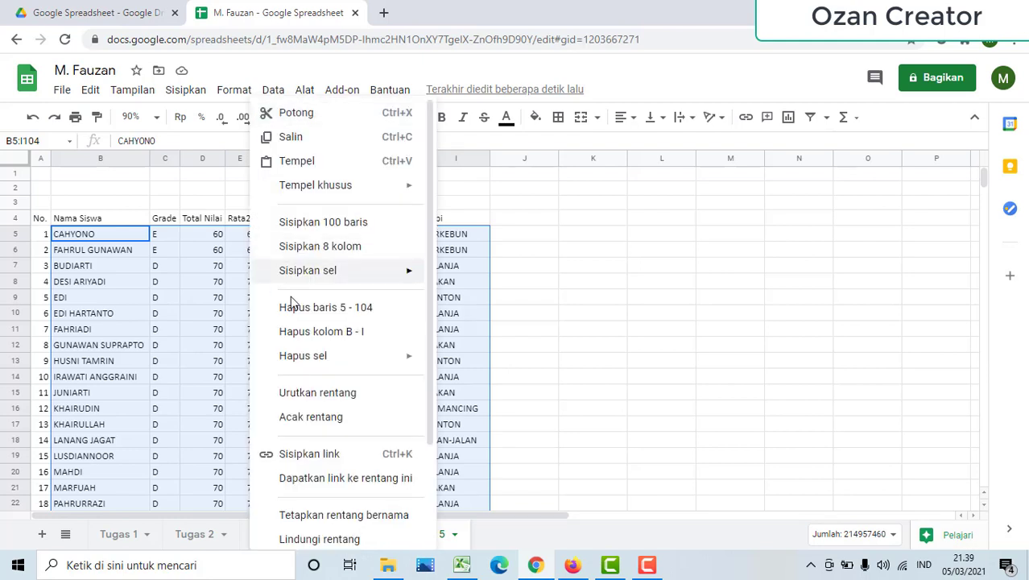
left_click(351, 395)
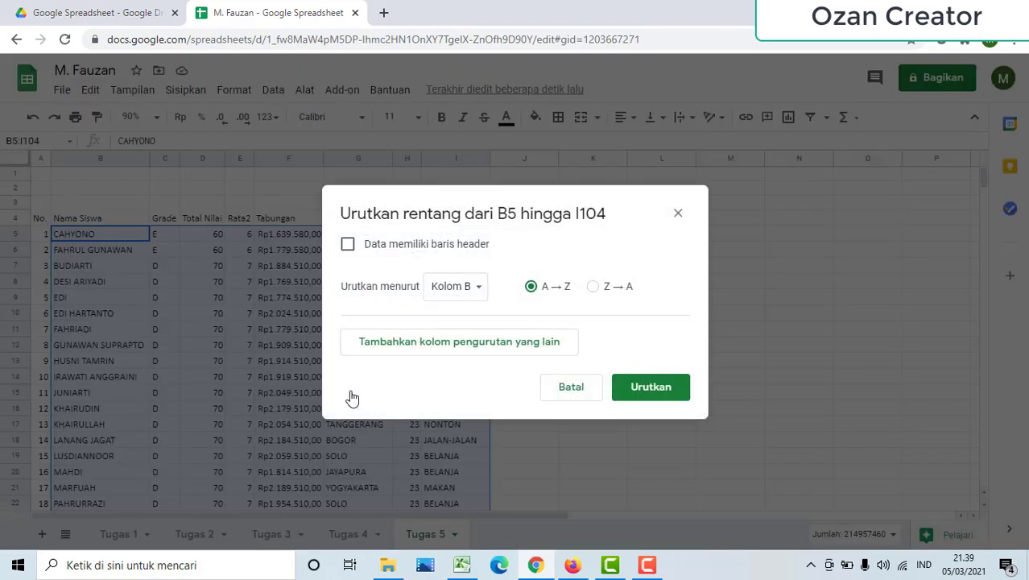
left_click(483, 287)
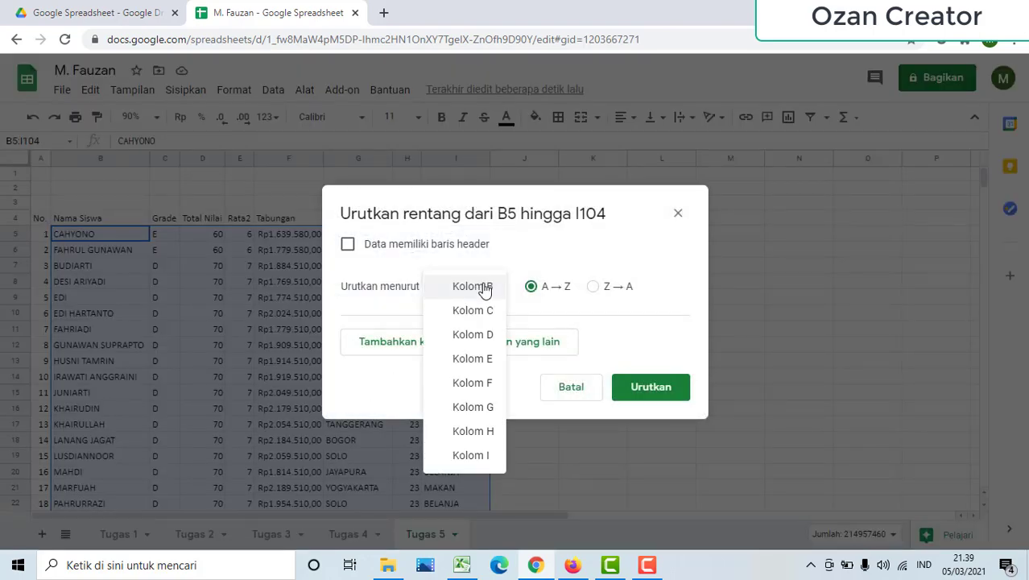
left_click(471, 358)
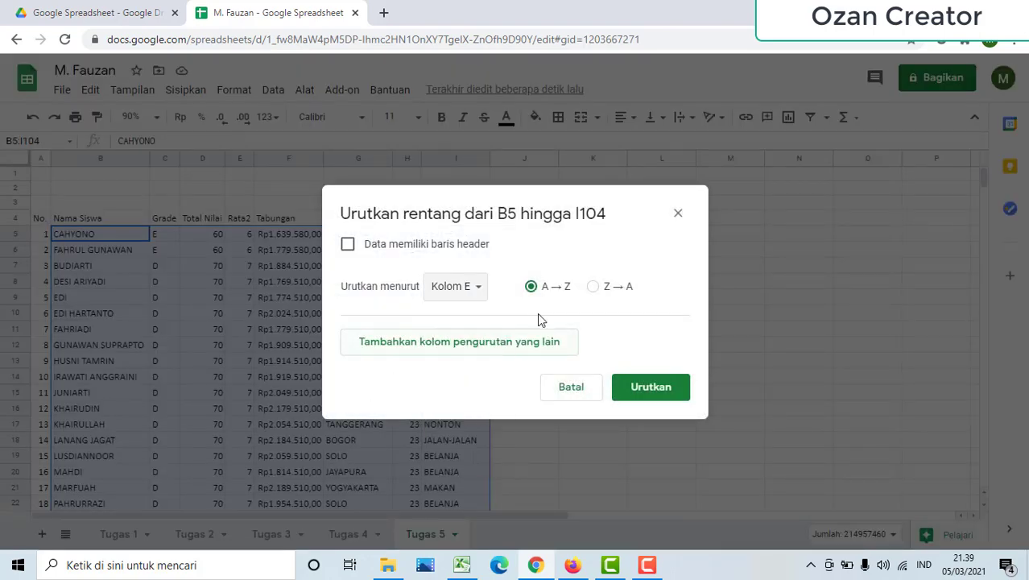
left_click(595, 287)
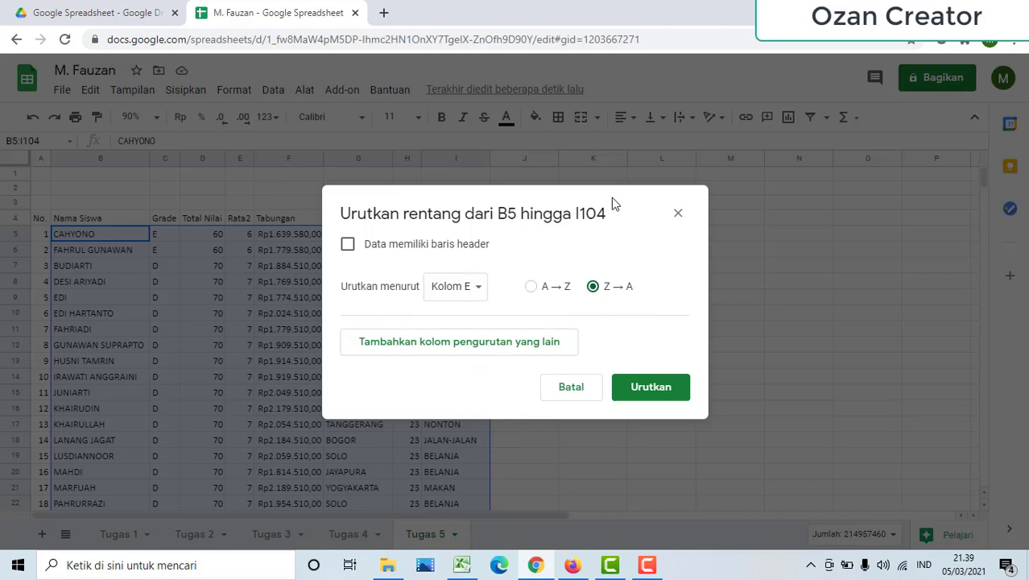
left_click_drag(611, 199, 811, 210)
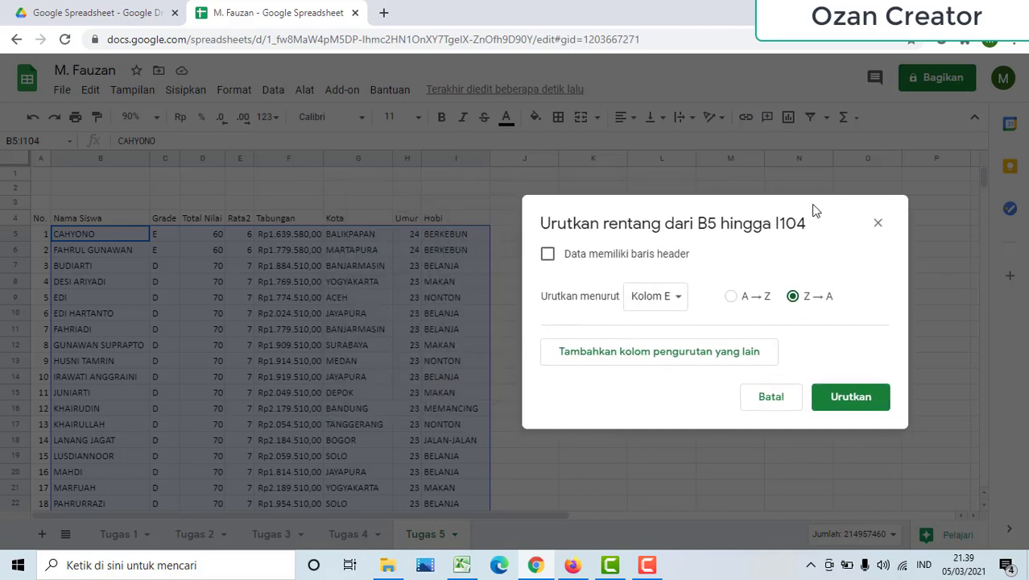
left_click(847, 397)
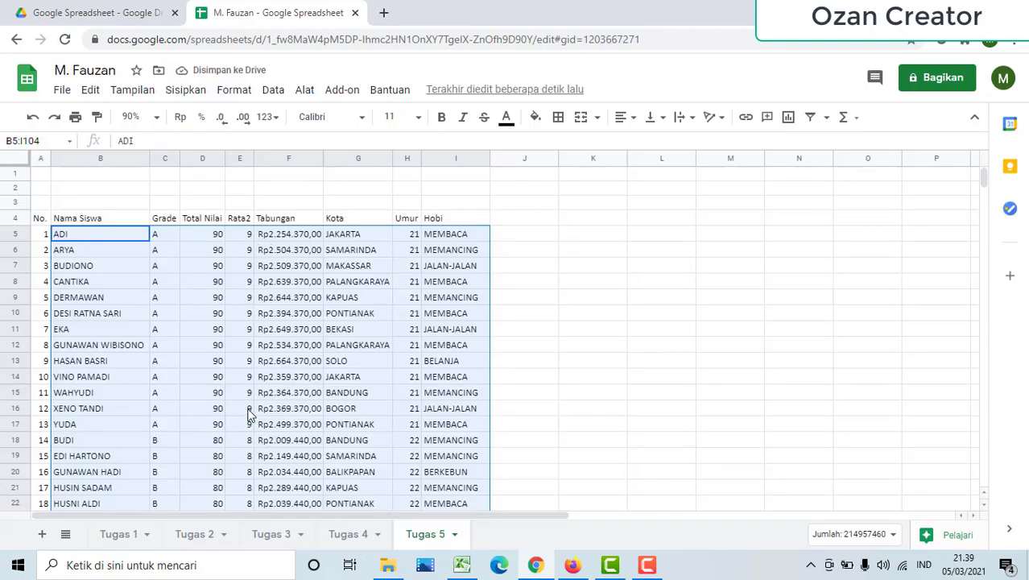
Sort the range B5:I104 by column F (Tabungan) in A → Z order
right_click(312, 241)
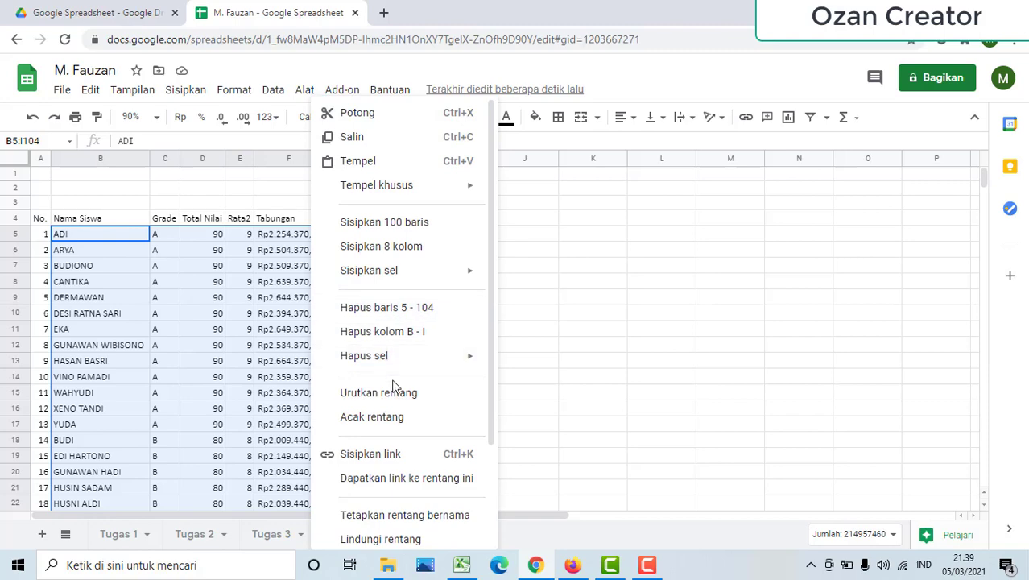
left_click(412, 395)
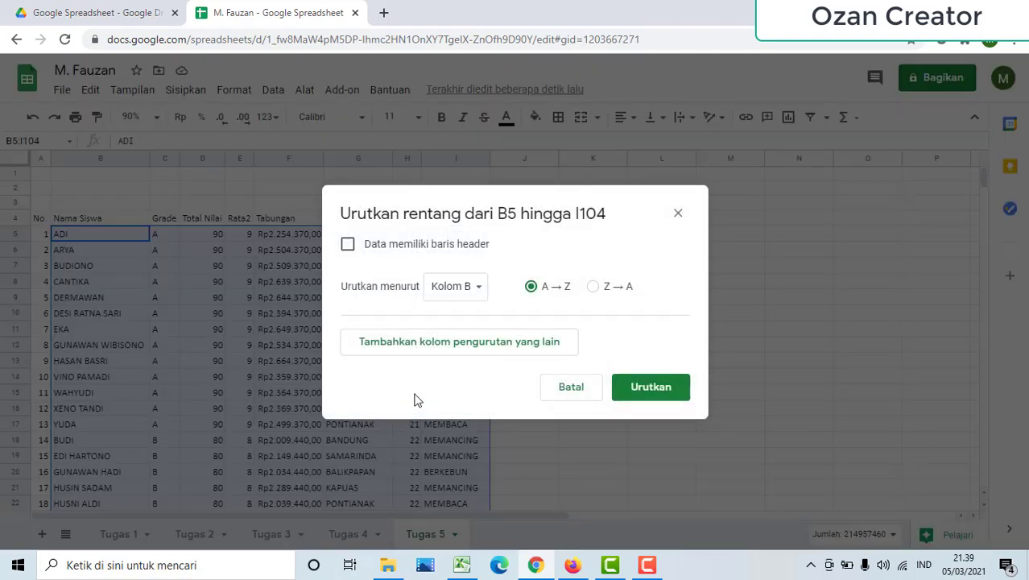
left_click_drag(592, 202, 734, 202)
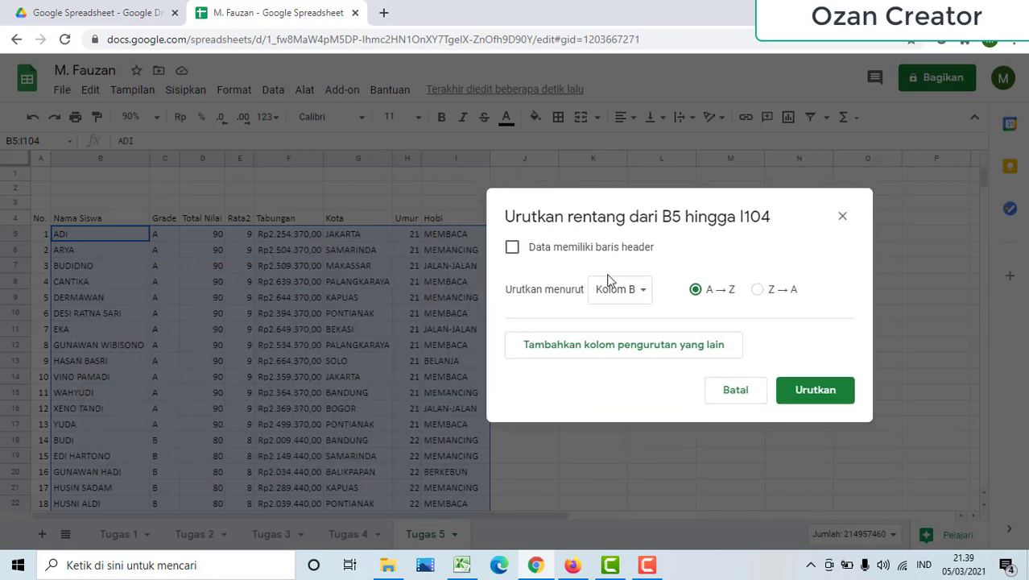
left_click(642, 291)
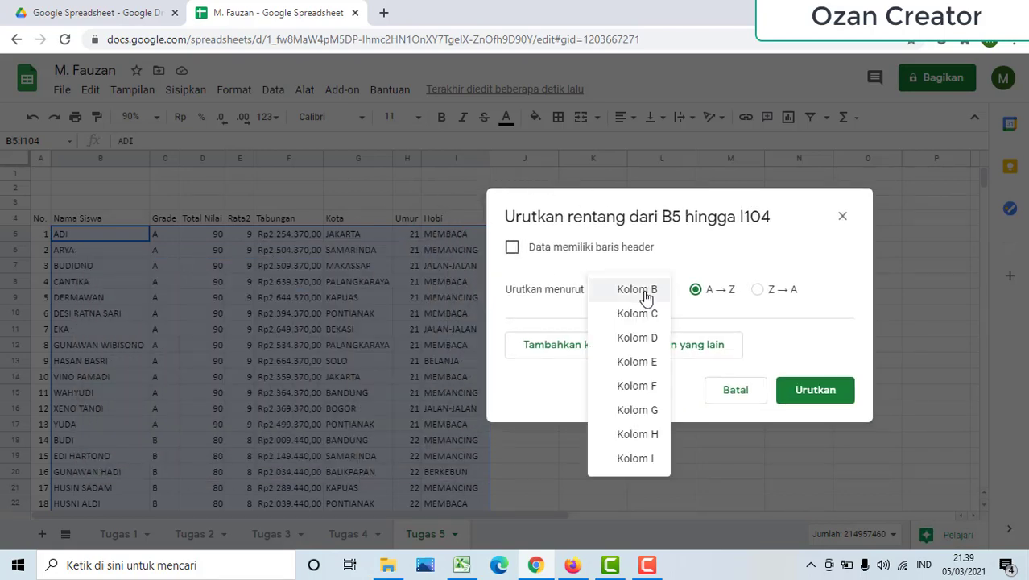
left_click(643, 387)
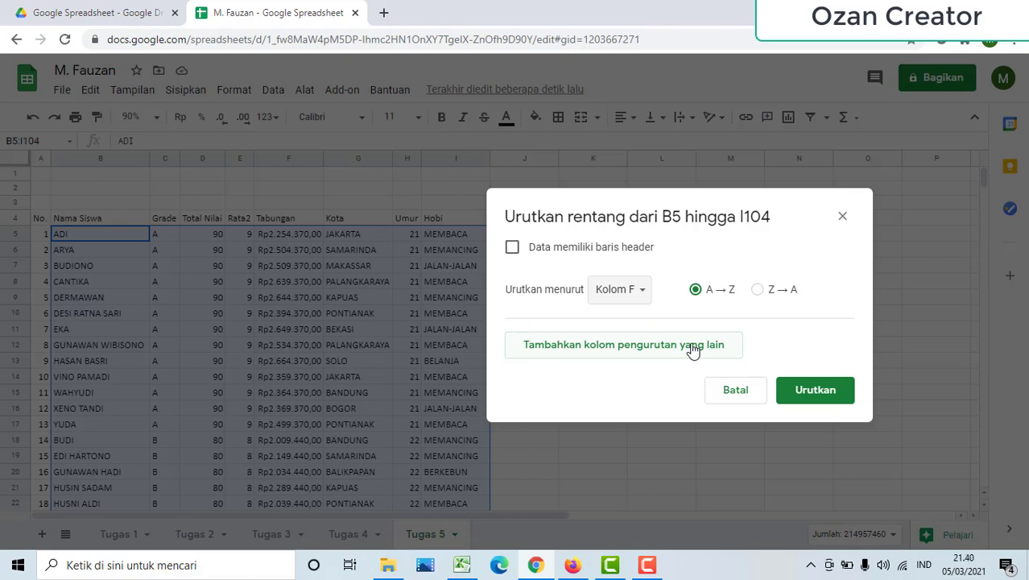
left_click(830, 390)
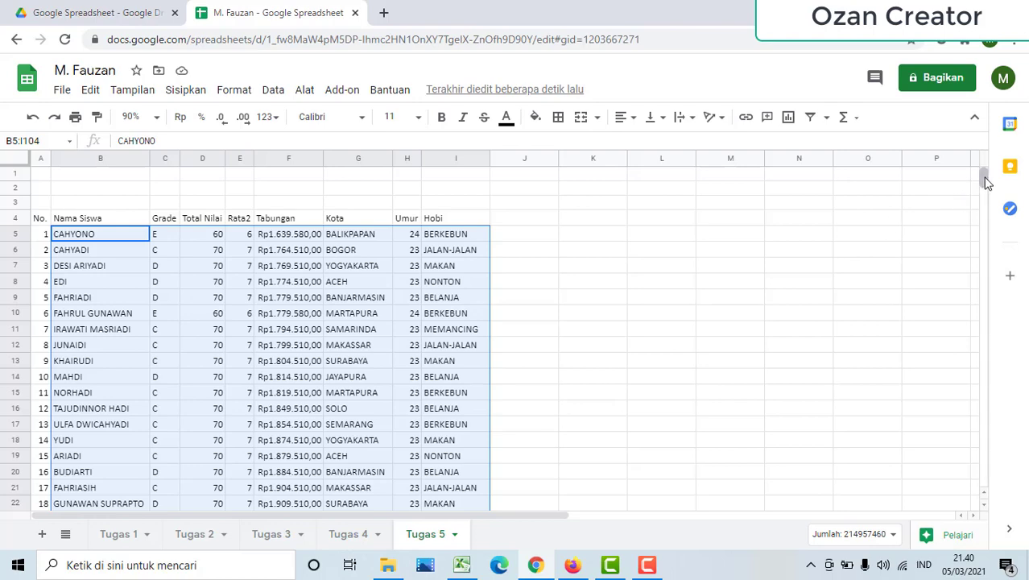
Sort the range B5:I104 by column F (Tabungan) in Z → A order
mouse_move(985, 184)
left_mouse_down()
mouse_move(985, 207)
mouse_move(991, 170)
left_mouse_up()
right_click(314, 242)
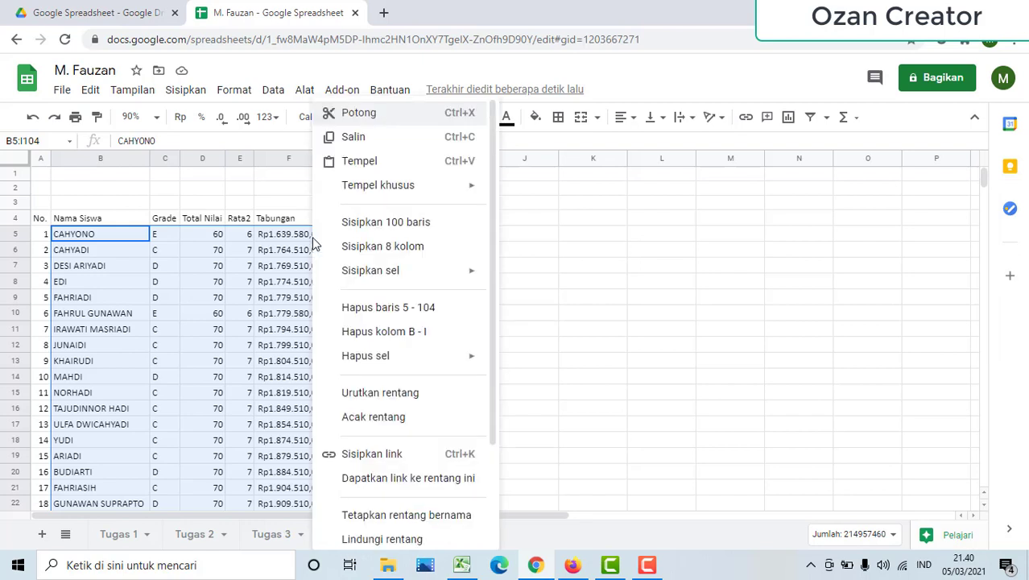
left_click(398, 392)
left_click(474, 288)
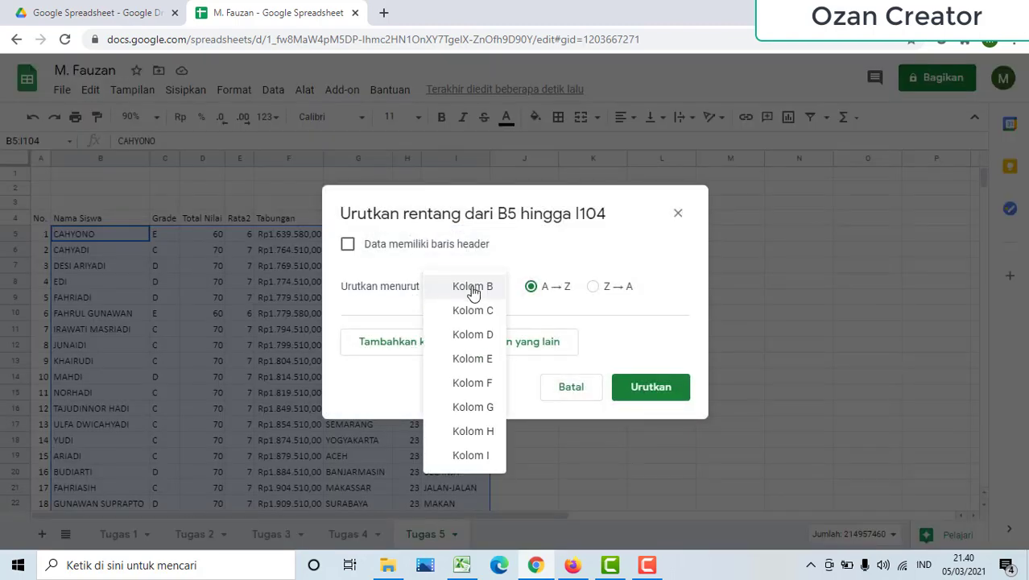
left_click(477, 382)
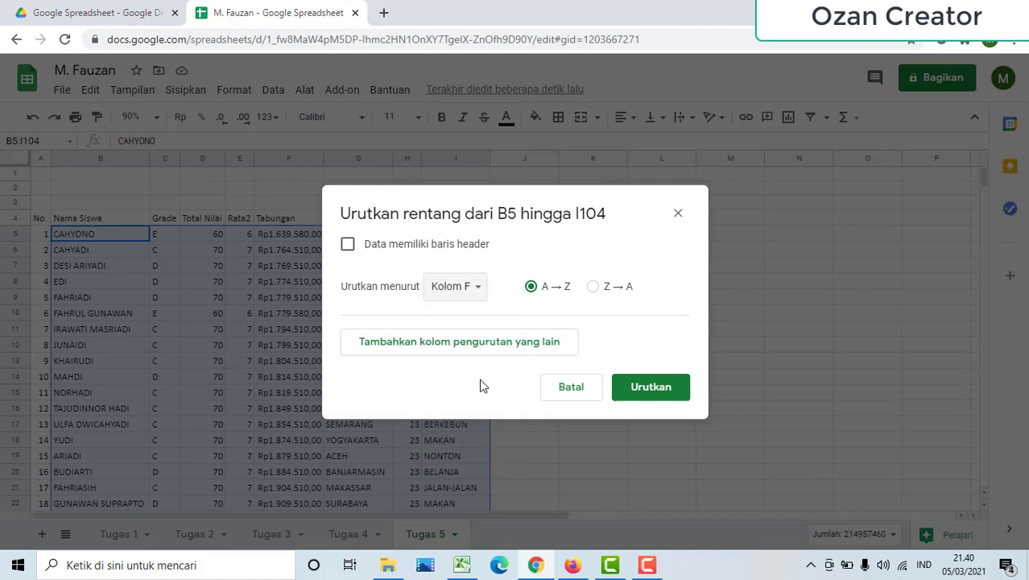
left_click(593, 287)
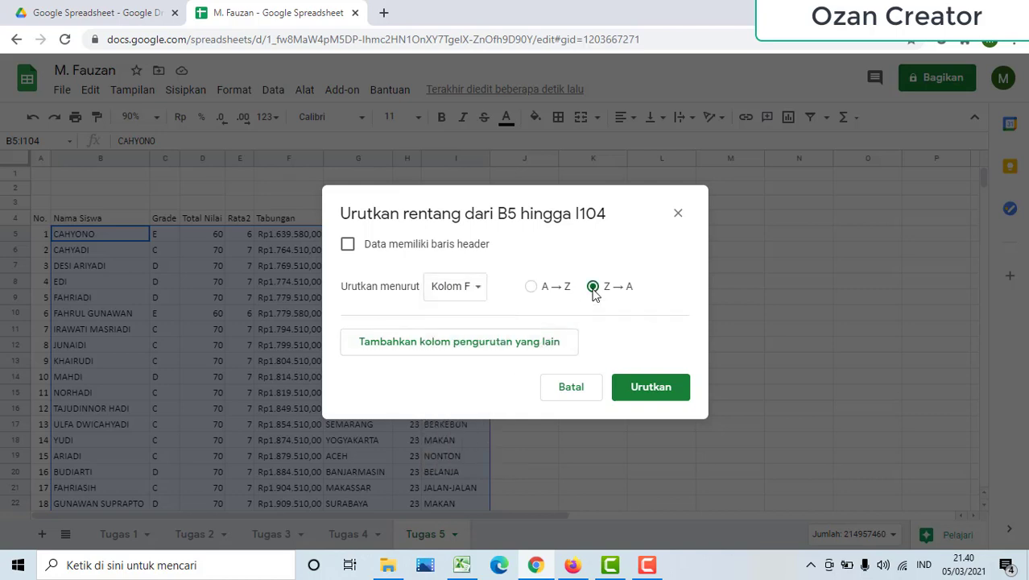
left_click(650, 389)
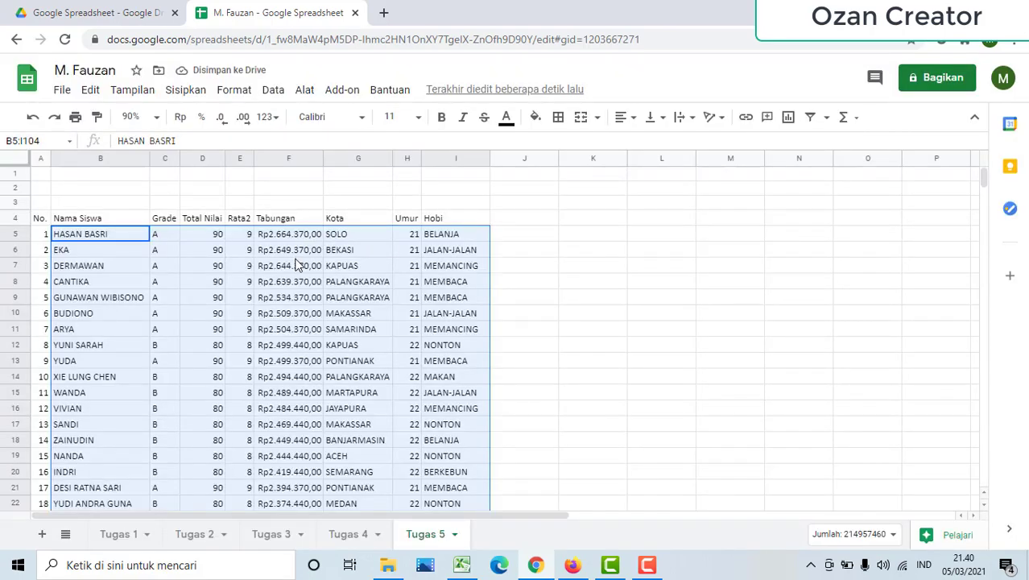
Sort the range B5:I104 by column G (Kota) in A → Z order
right_click(336, 239)
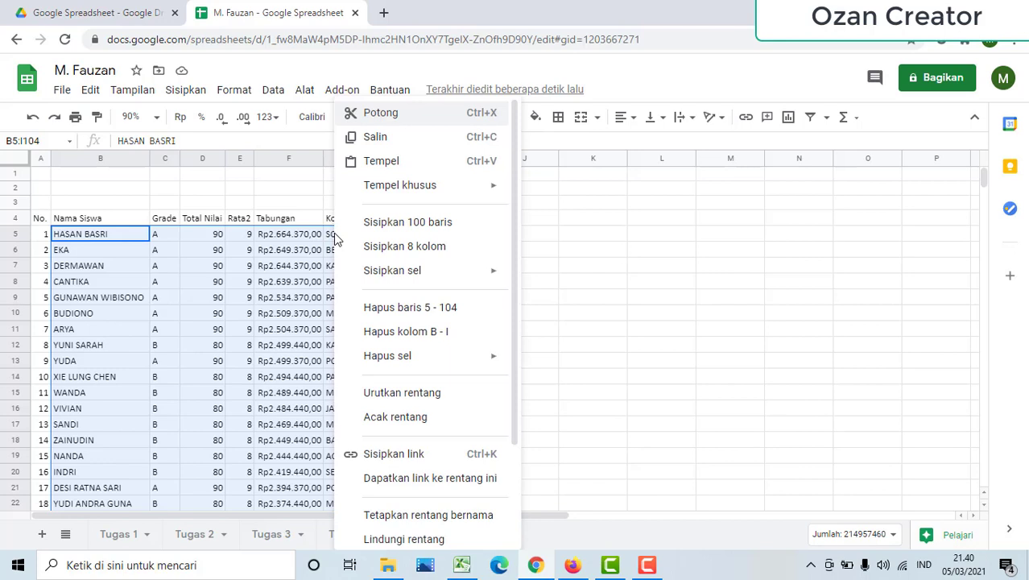
mouse_move(417, 366)
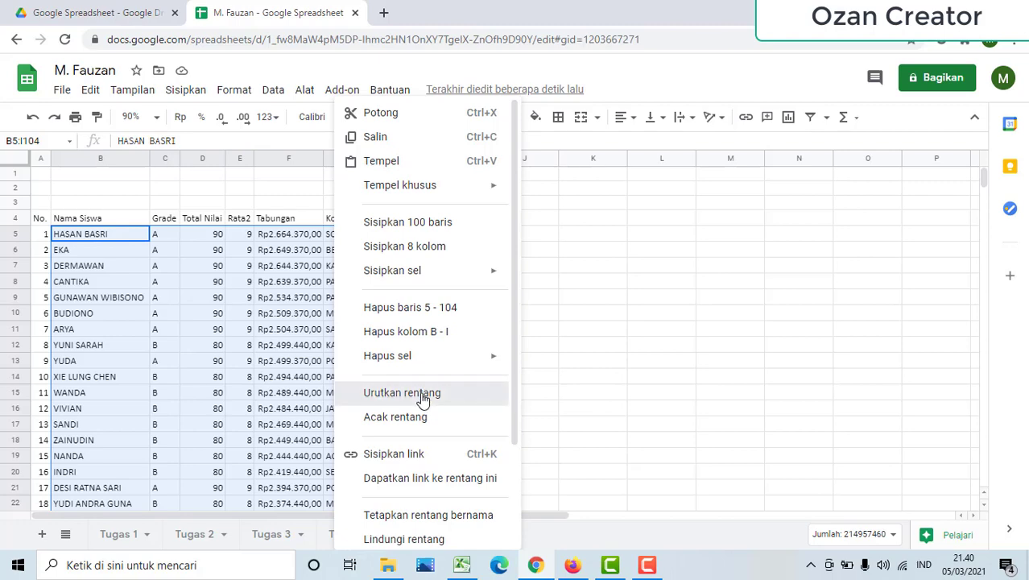
left_click(423, 396)
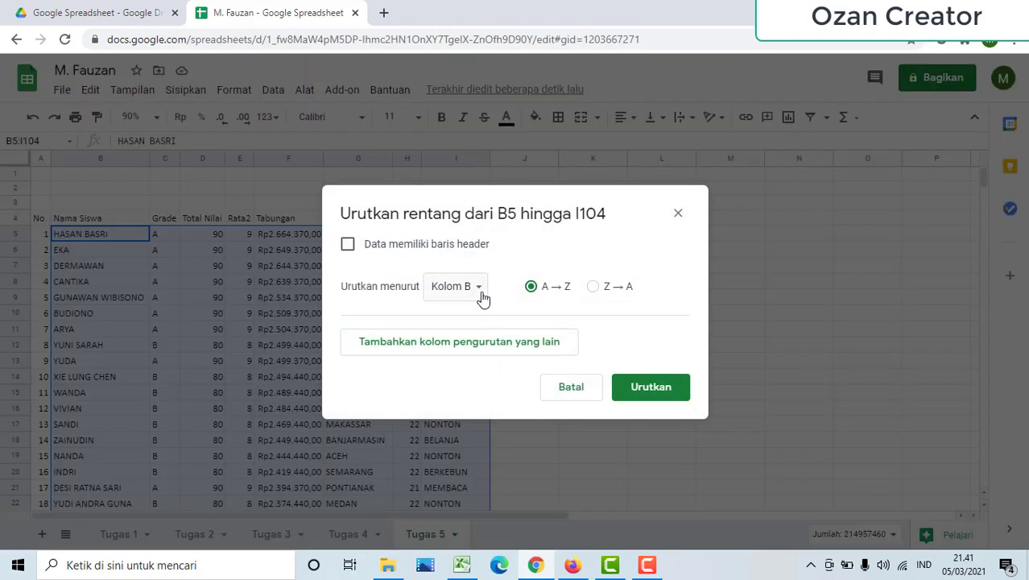
left_click_drag(510, 202, 695, 207)
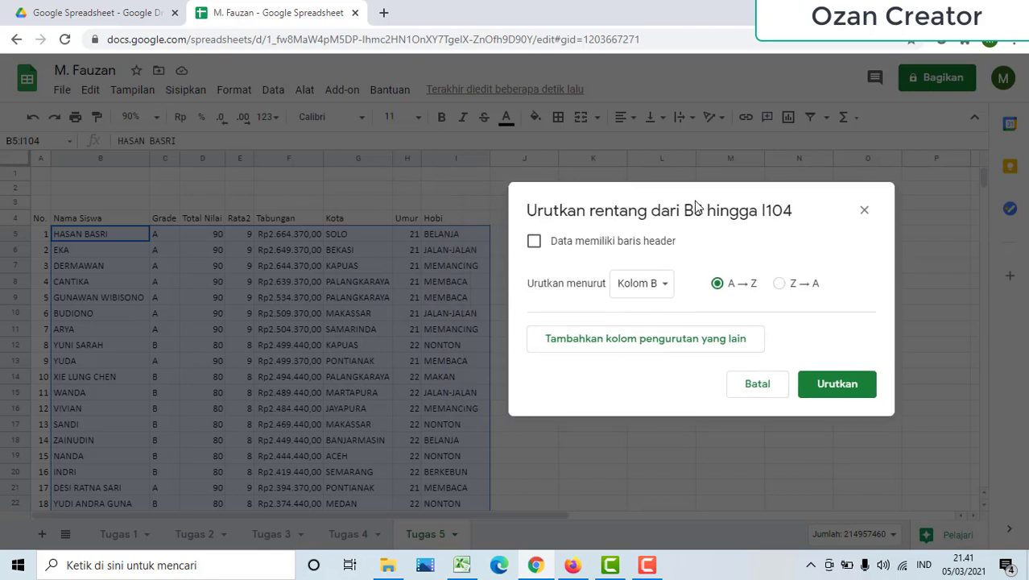
left_click(667, 290)
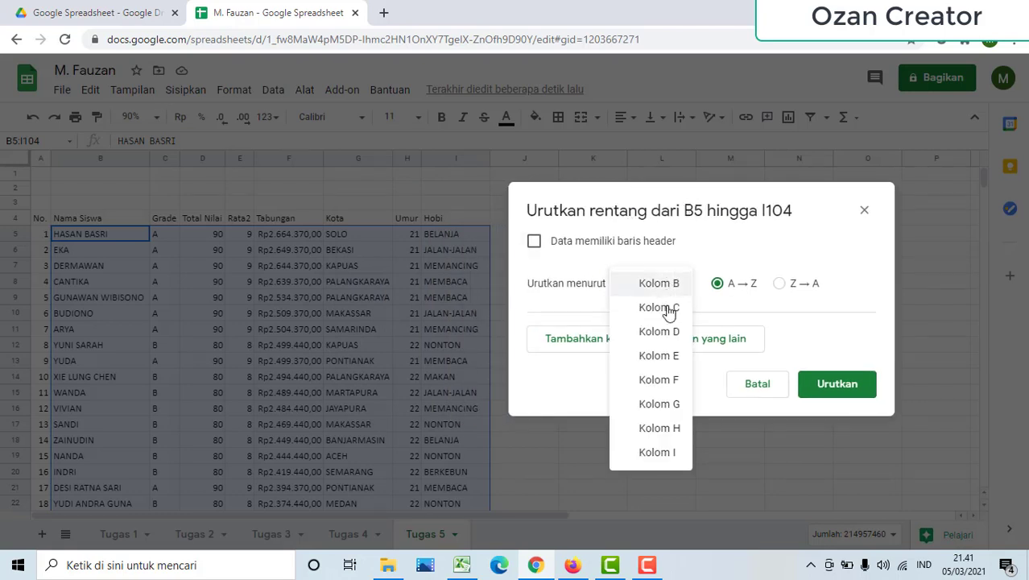
left_click(668, 405)
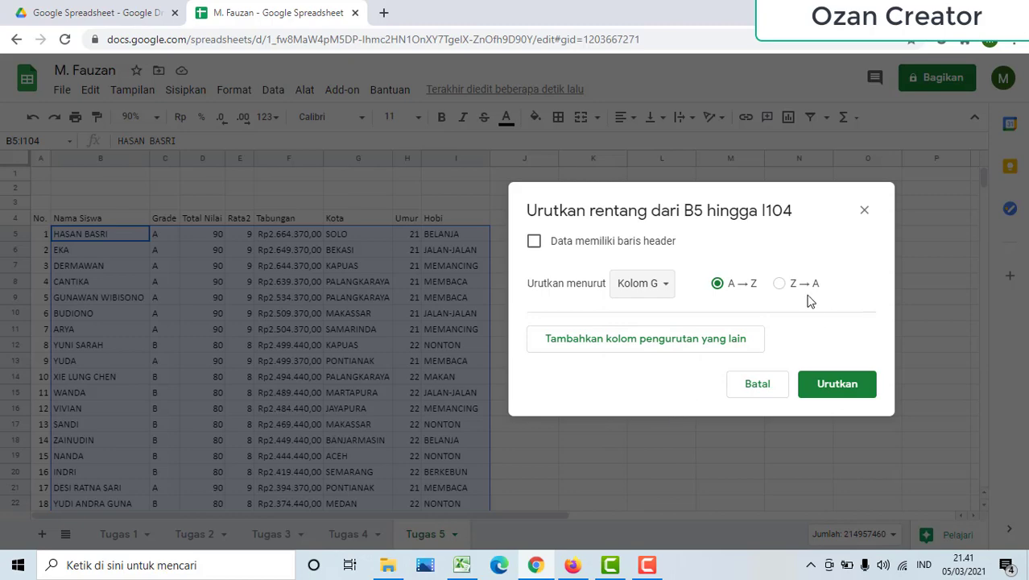
left_click(832, 386)
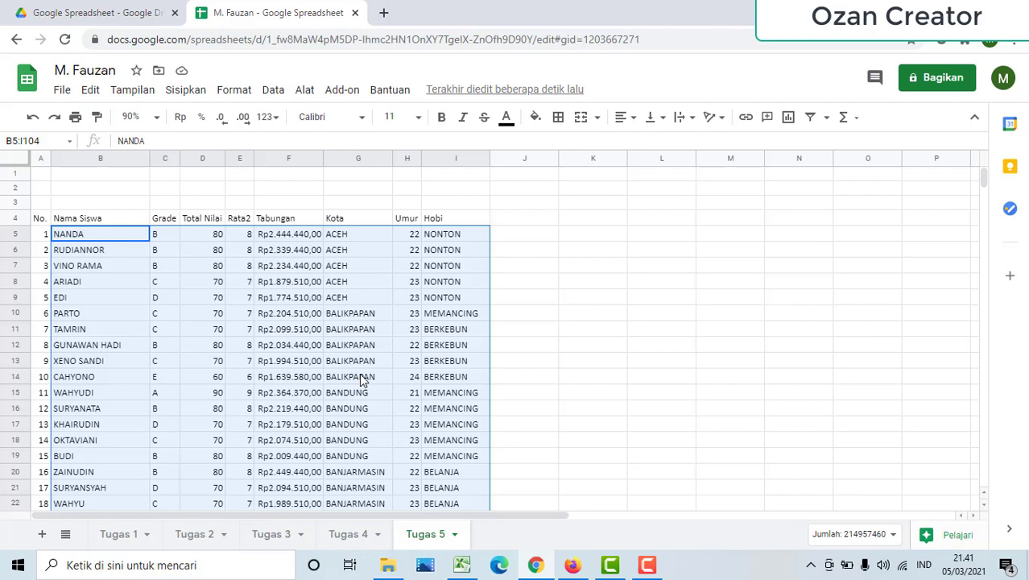
Sort the range B5:I104 by column H (Umur) in A → Z order and review the sorted rows
right_click(410, 240)
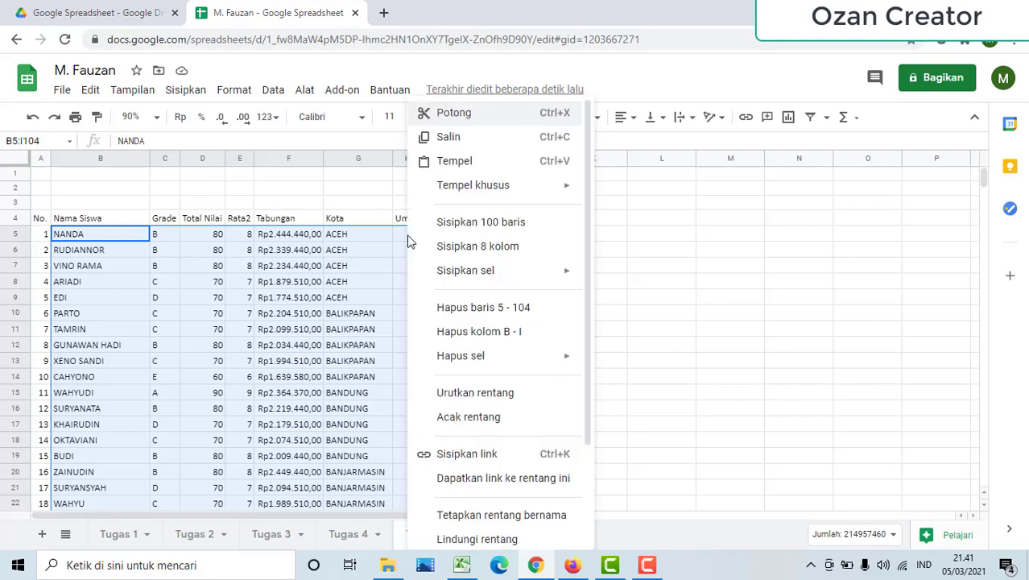
left_click(505, 393)
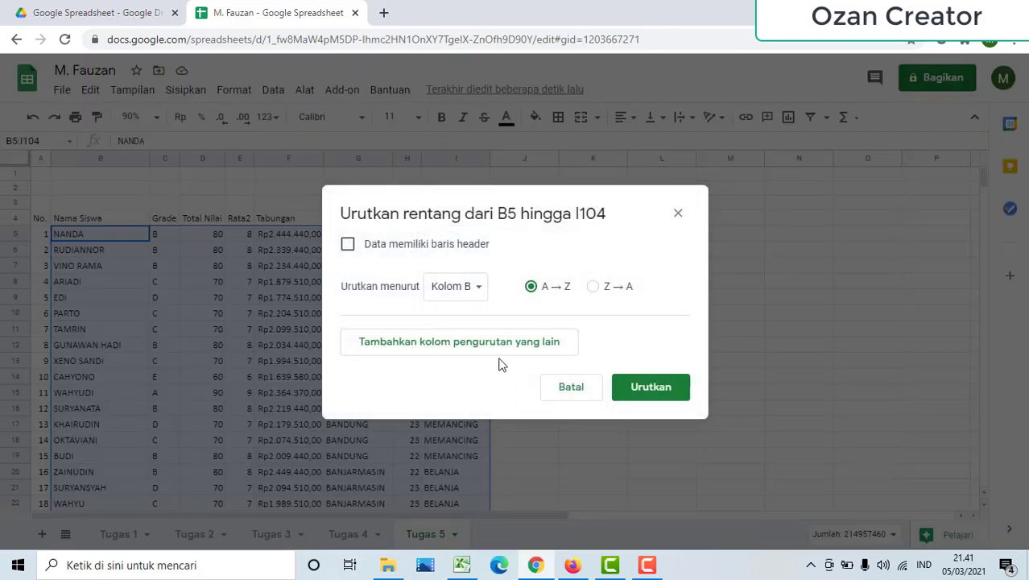
left_click_drag(801, 226, 809, 206)
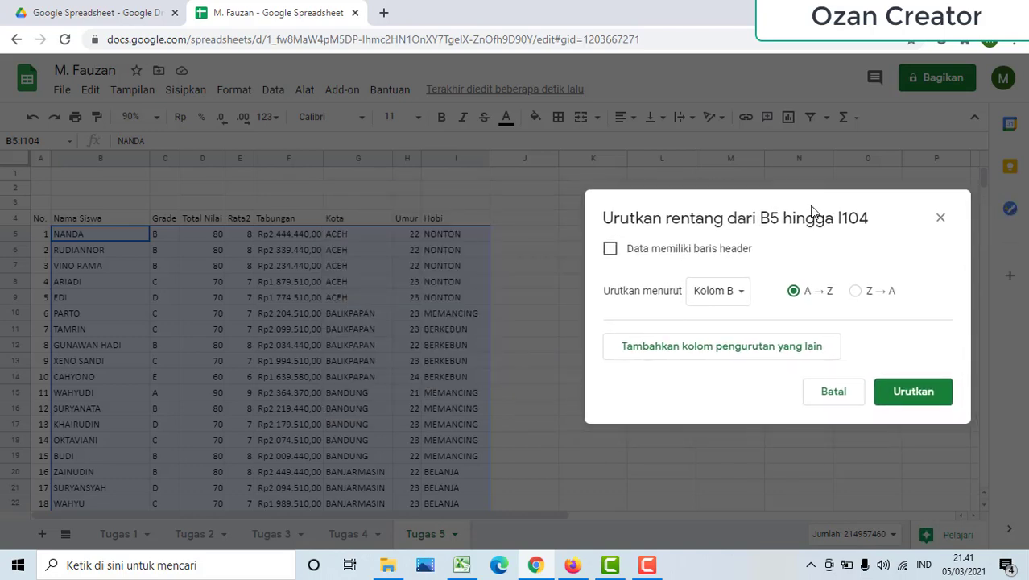
left_click(739, 292)
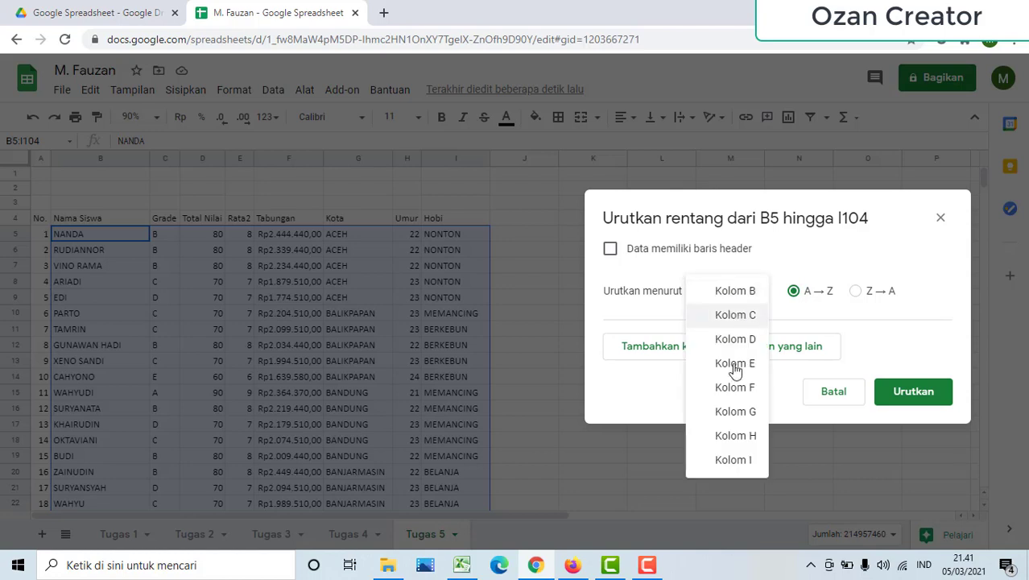
left_click(737, 434)
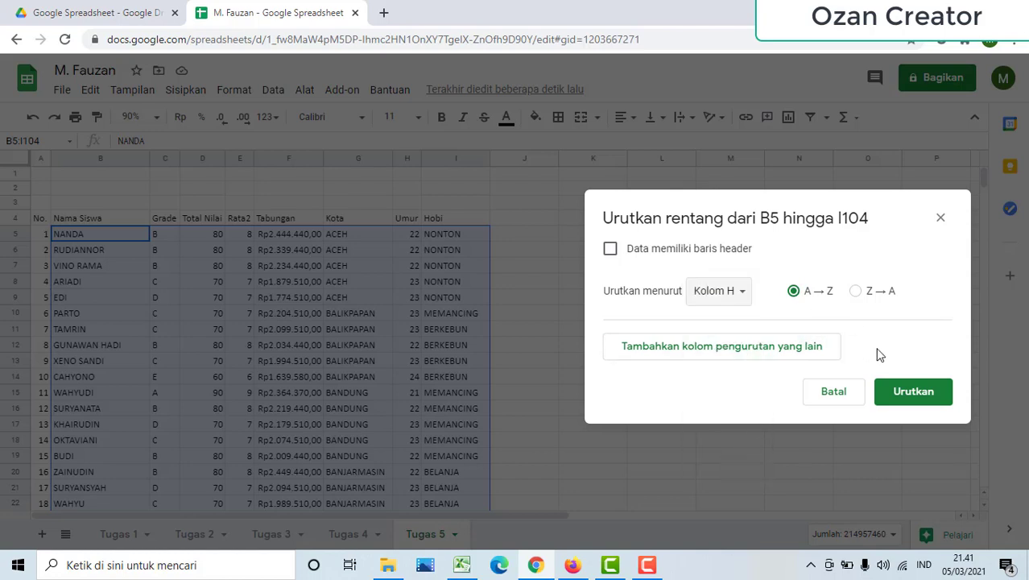
left_click(911, 392)
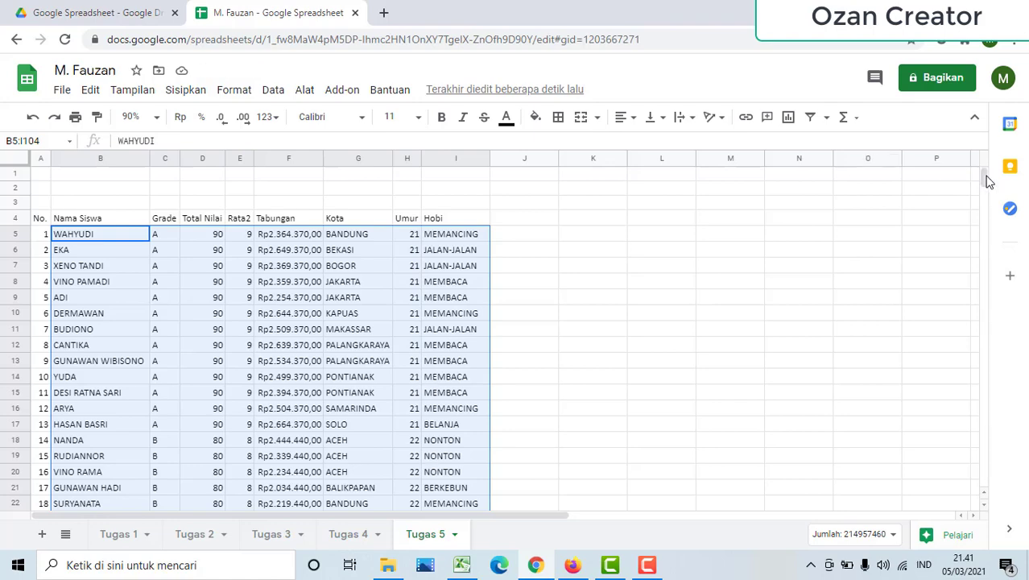
left_click_drag(989, 181, 992, 210)
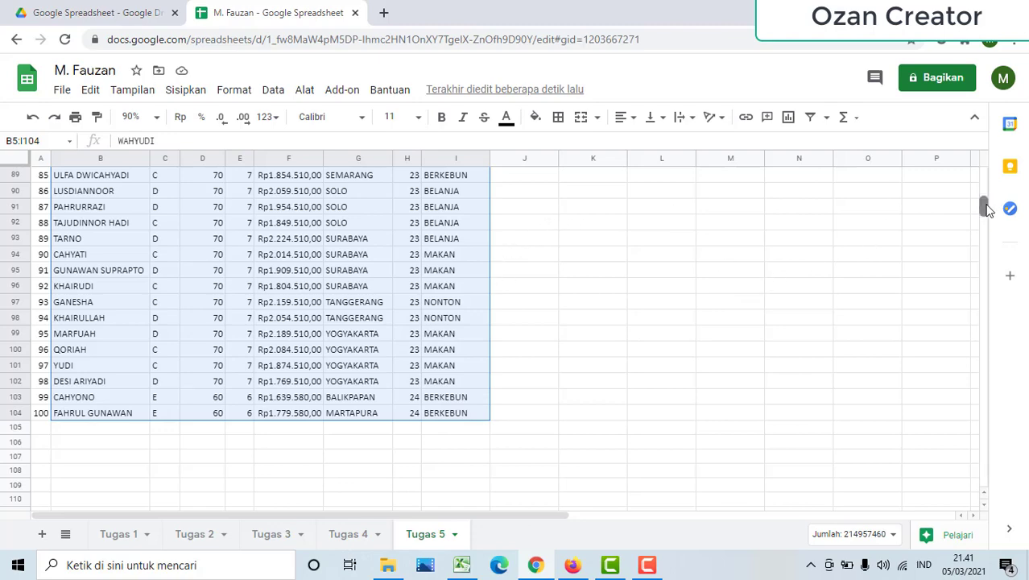
left_click_drag(988, 209, 991, 177)
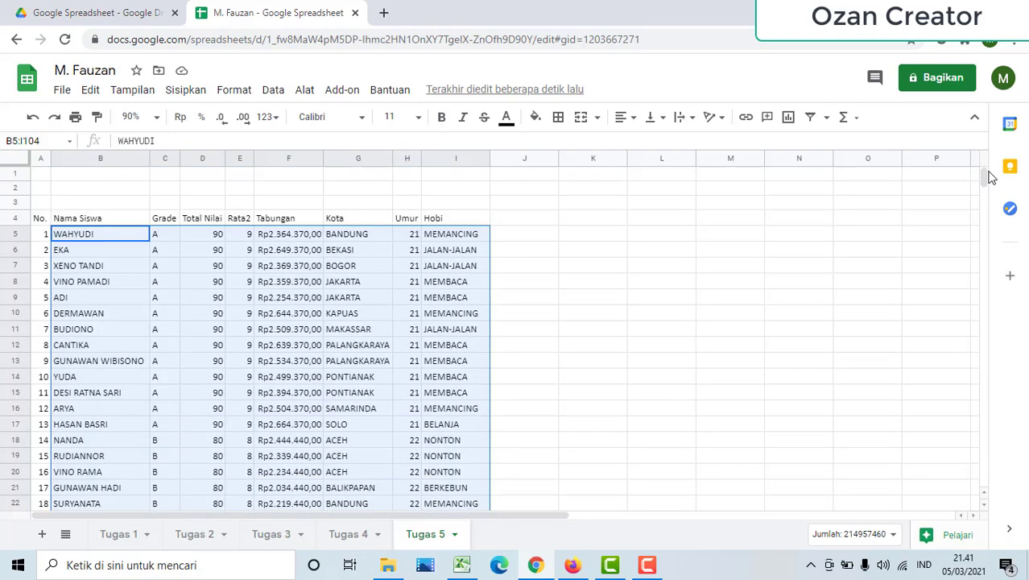
Sort the range B5:I104 by column H (Umur) in Z → A order
right_click(409, 242)
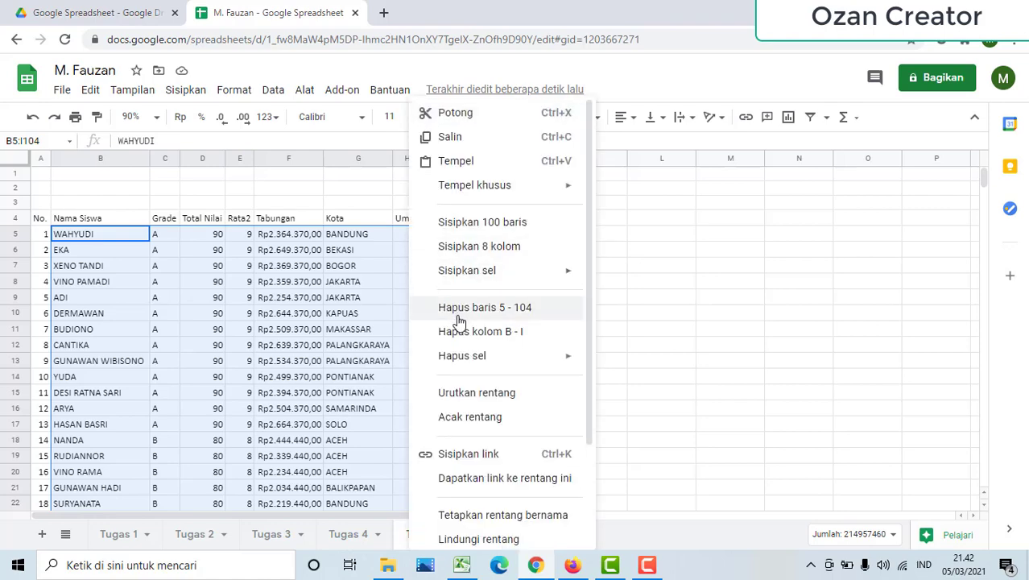
left_click(476, 392)
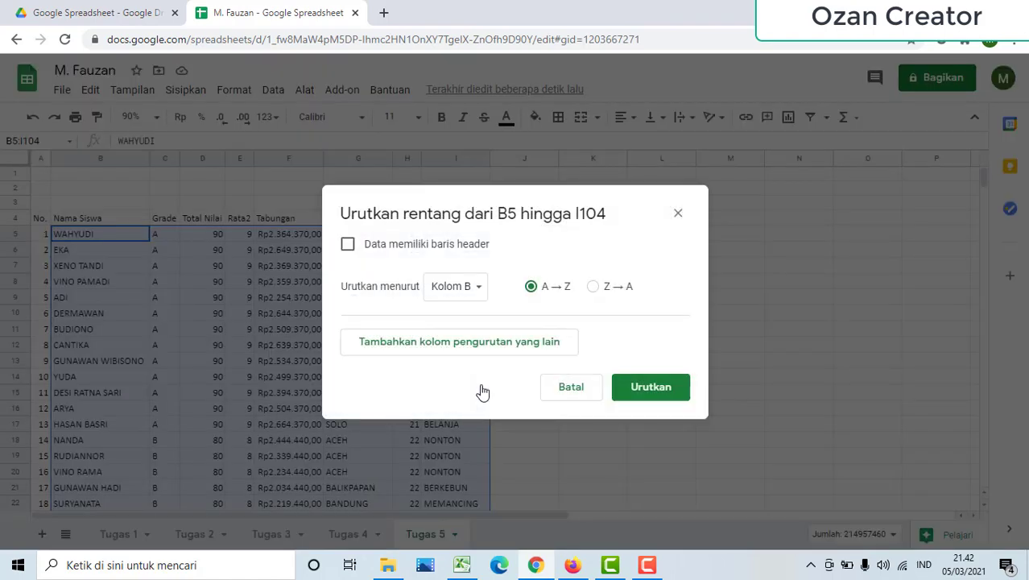
left_click(476, 288)
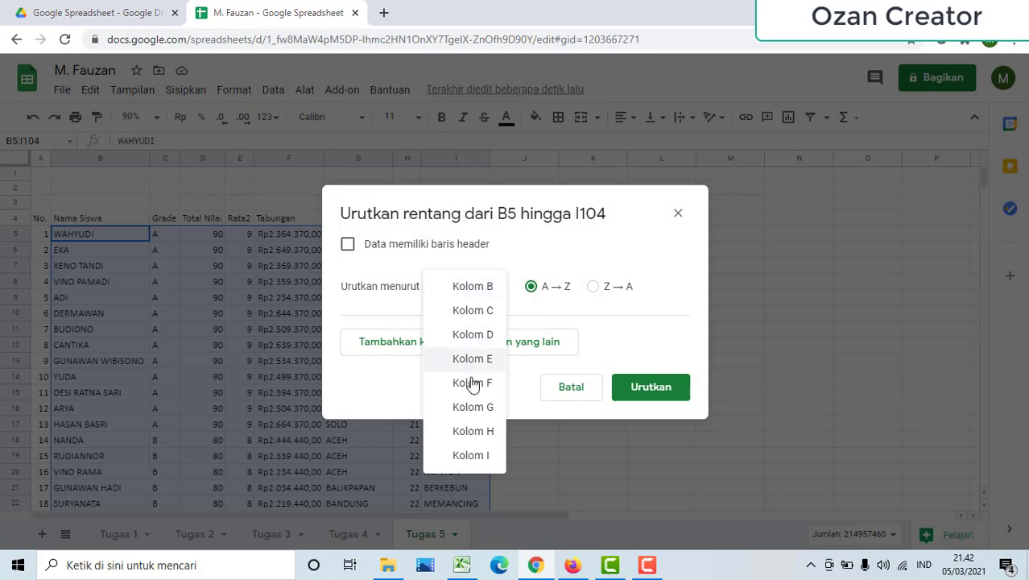
left_click(472, 431)
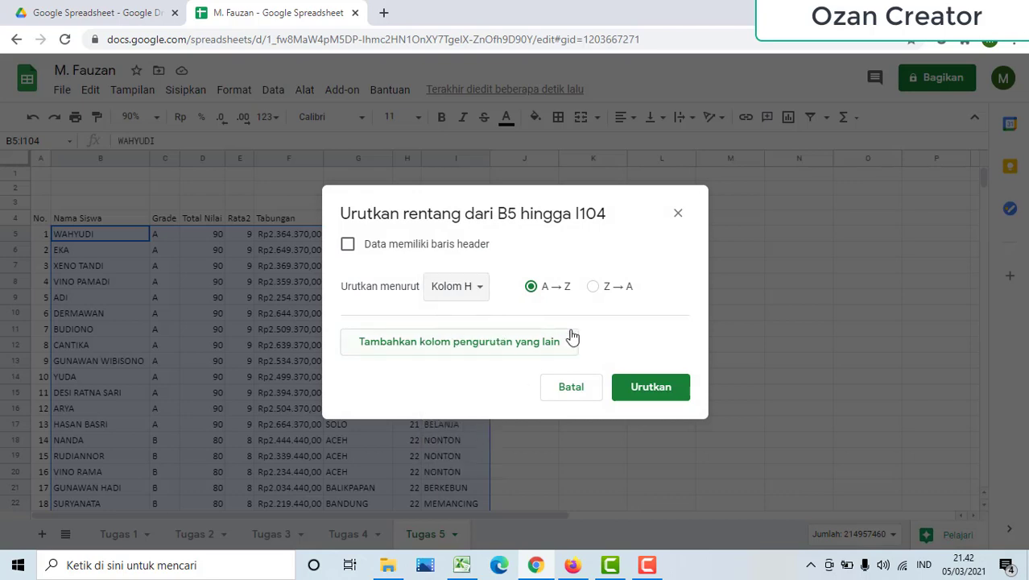
left_click(598, 288)
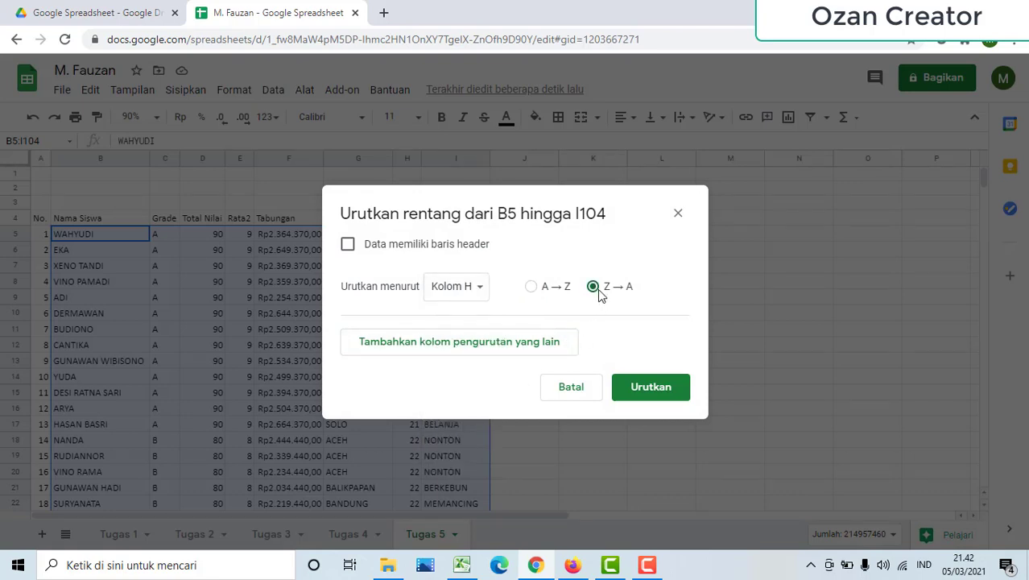
left_click(639, 393)
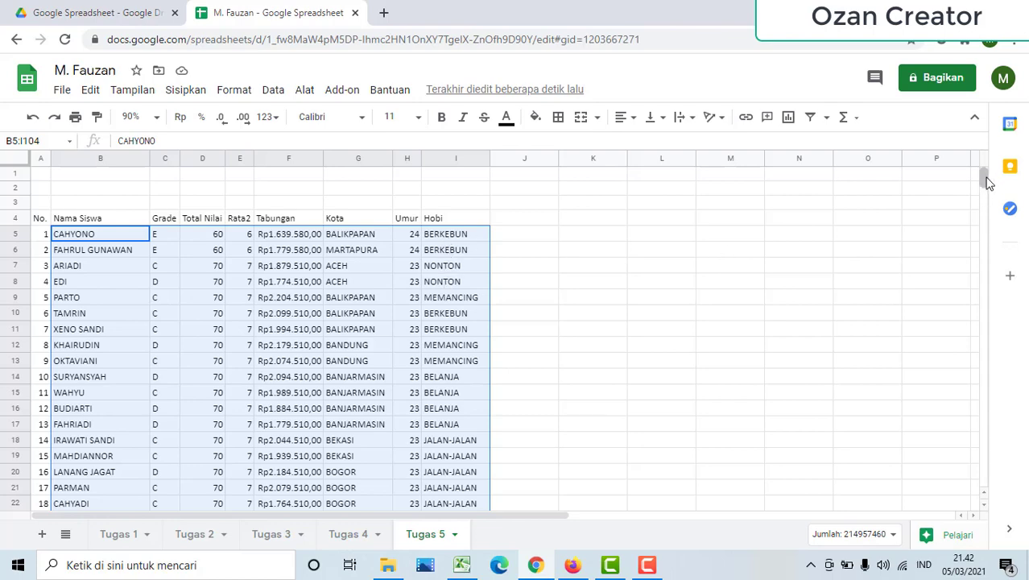
scroll(987, 185, "down", 5)
scroll(987, 185, "up", 5)
Sort the range B5:I104 by column I (Hobi) in A → Z order
right_click(464, 235)
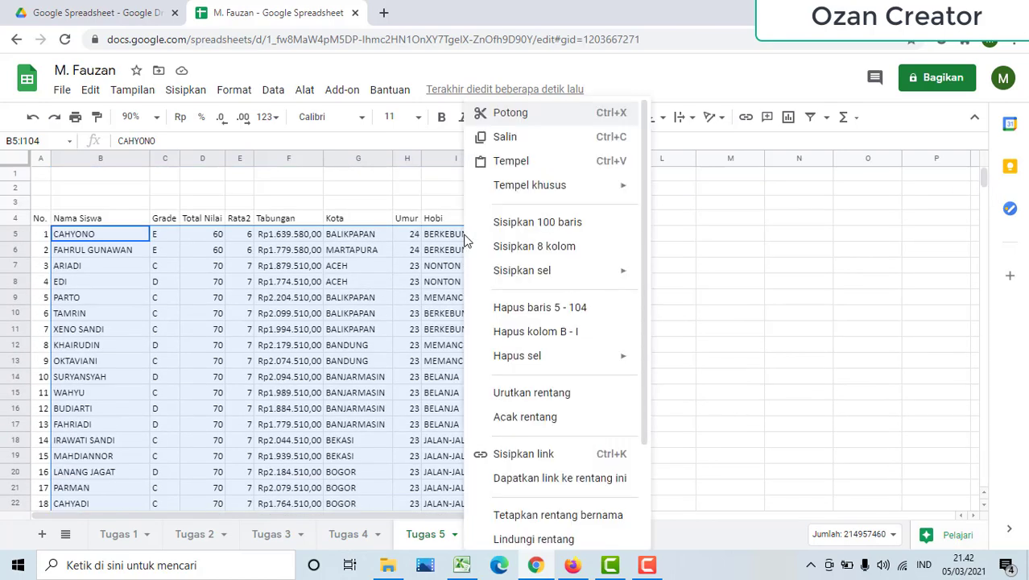
left_click(539, 391)
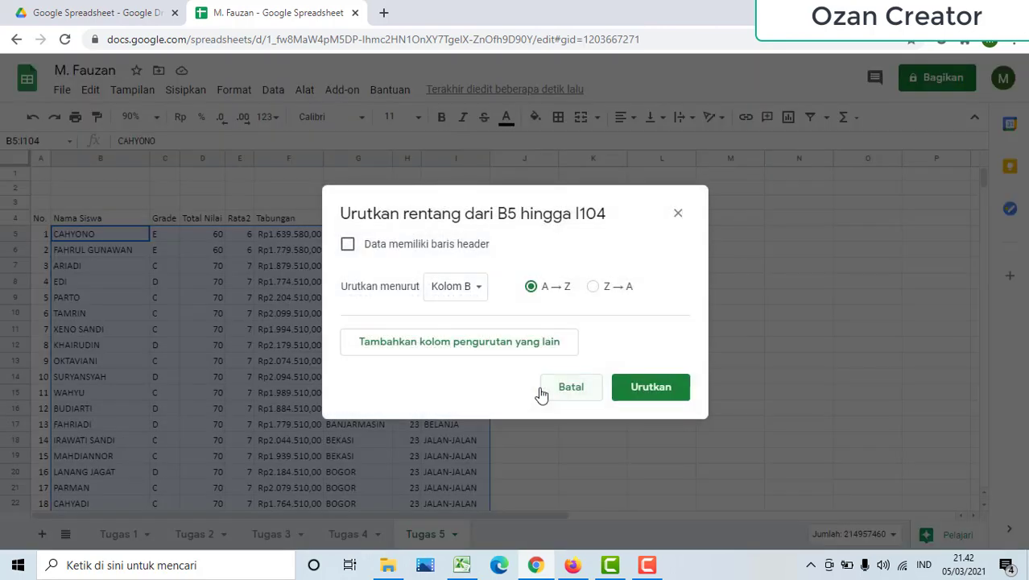
left_click(479, 288)
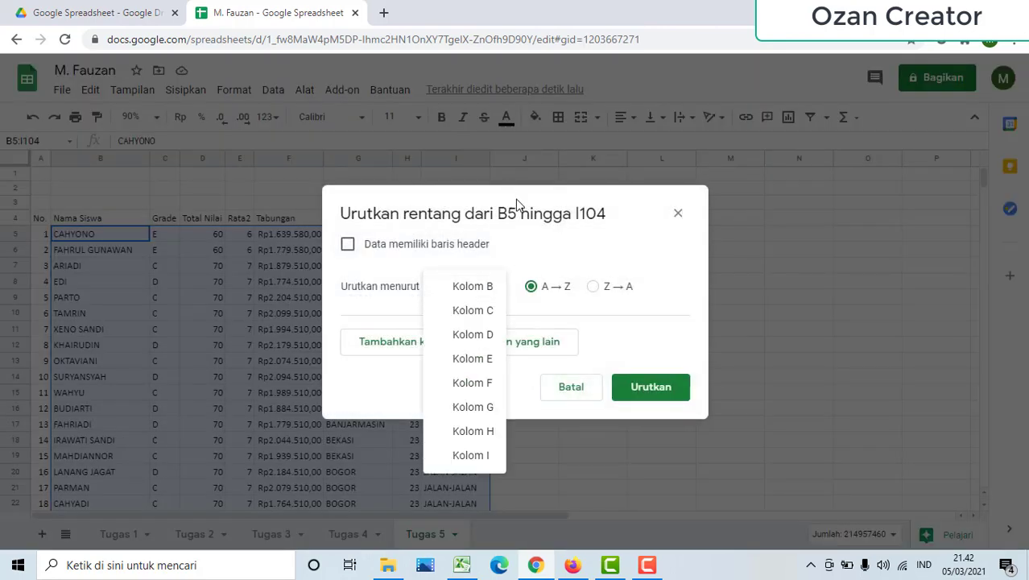
left_click_drag(517, 204, 744, 225)
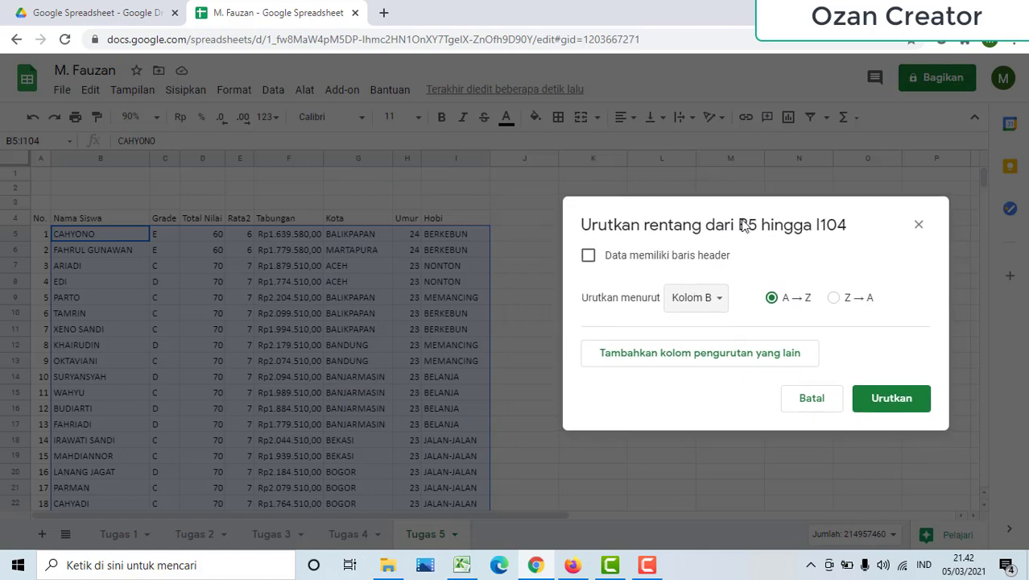
left_click(720, 298)
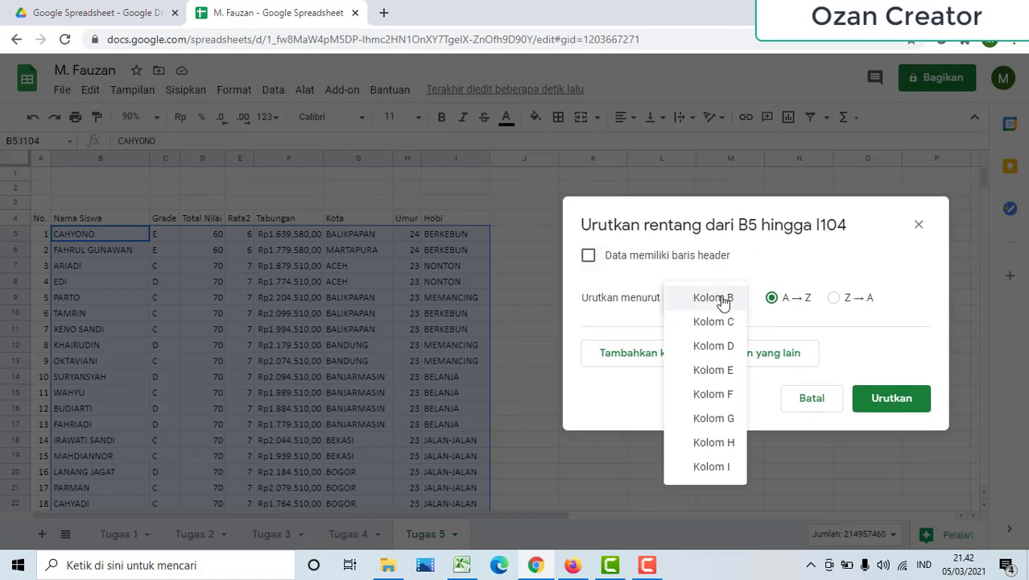
left_click(709, 468)
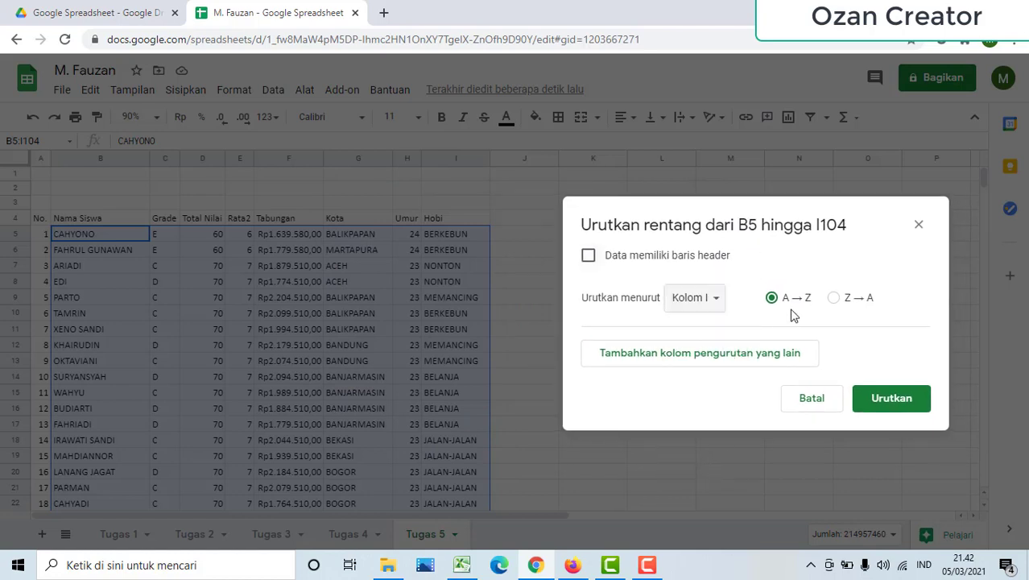
left_click(882, 396)
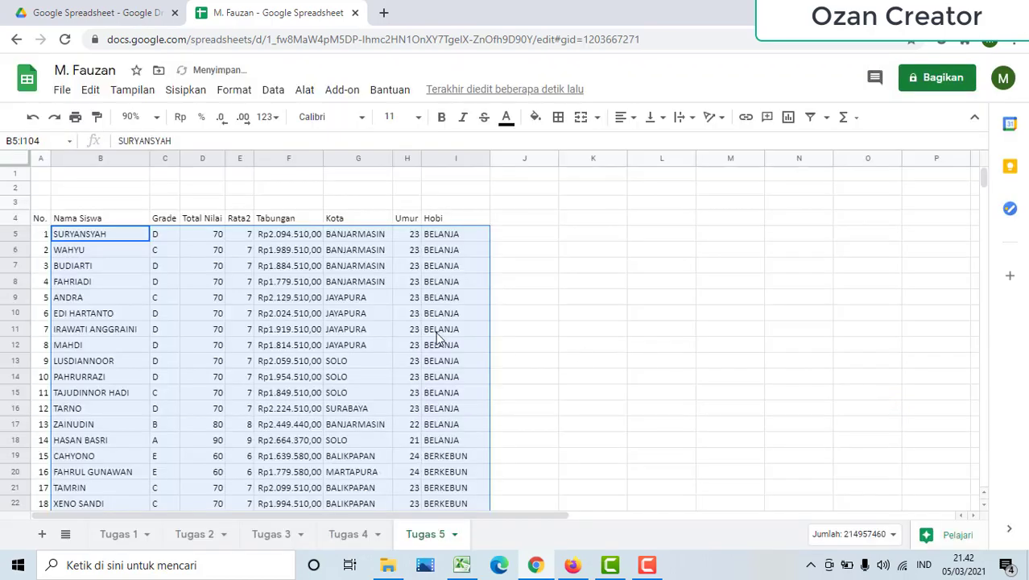